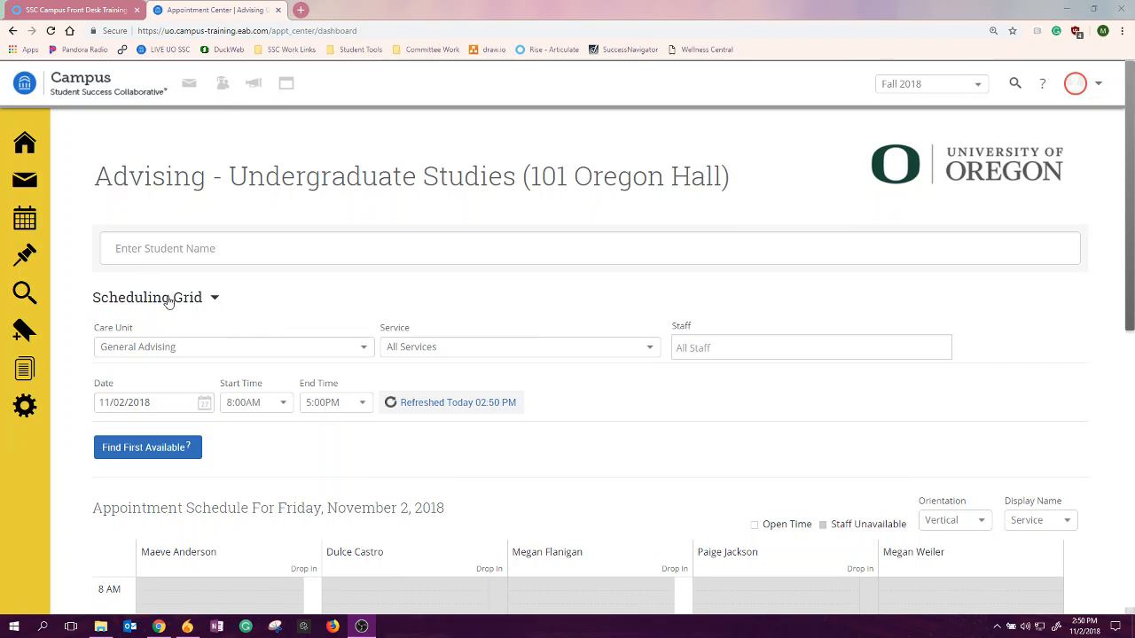
# - Switch the appointment center view from the scheduling grid to Drop-In Appointments
pyautogui.click(213, 300)
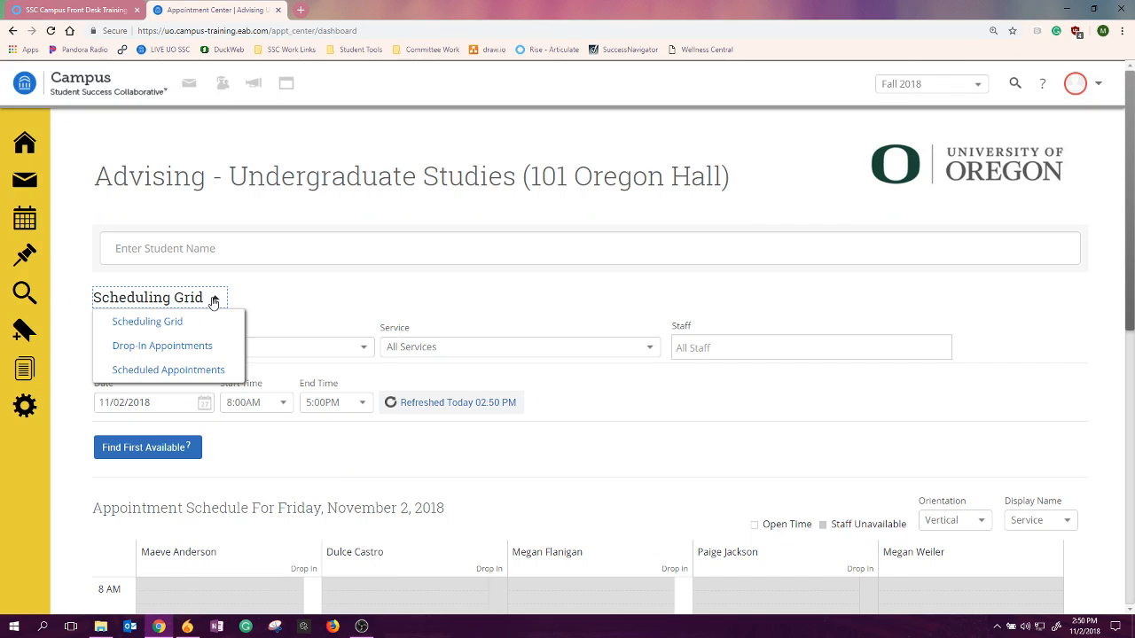
pyautogui.click(206, 345)
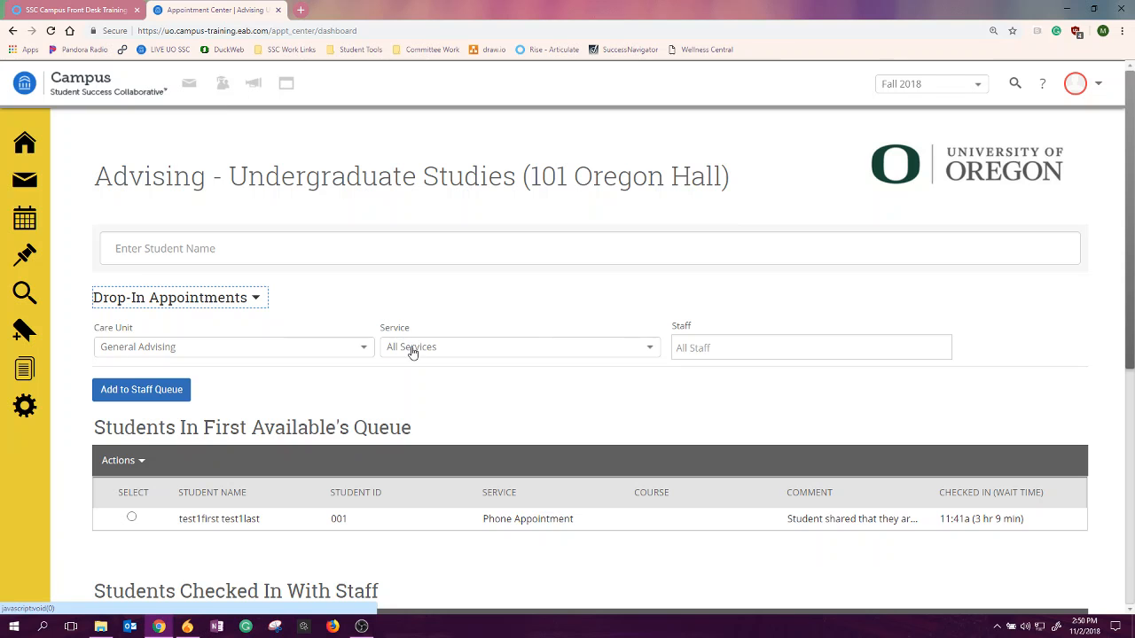
# - Review the drop-in page's filters and its lists of students in the first available queue, checked in with staff and checked in for track time
pyautogui.scroll(-2, 410, 349)
pyautogui.scroll(-1, 412, 347)
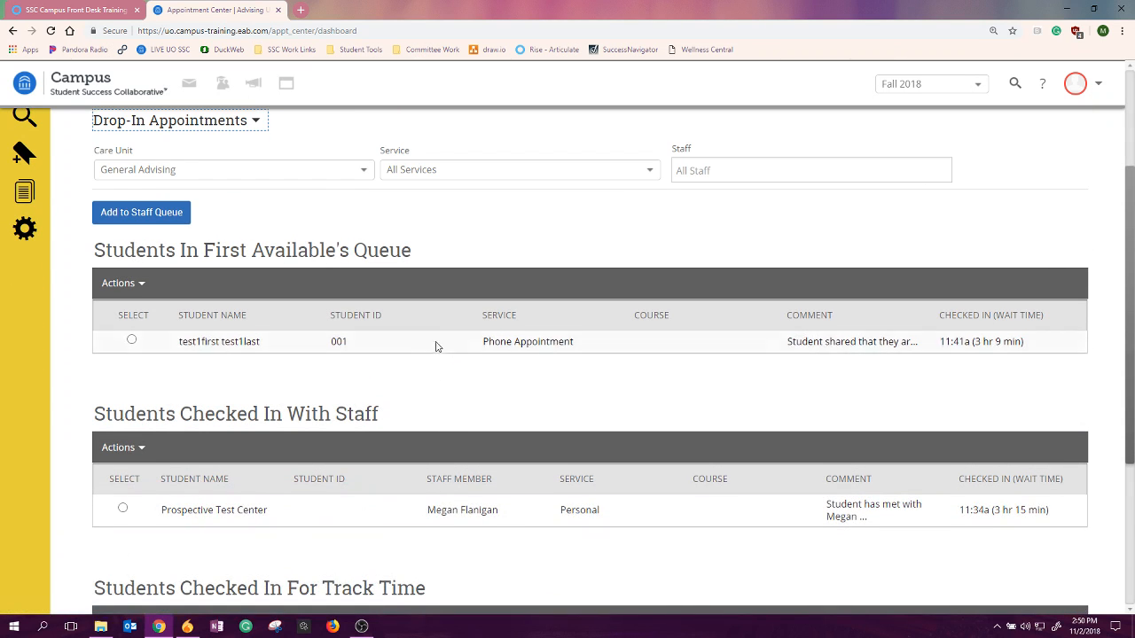
pyautogui.scroll(4, 486, 471)
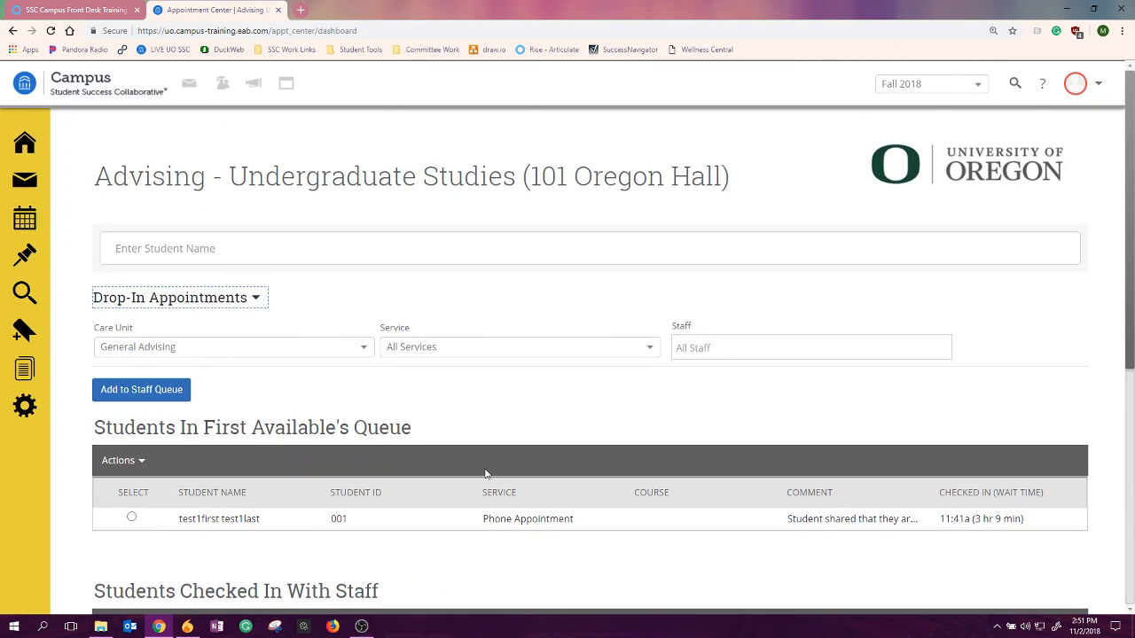
pyautogui.scroll(-2, 484, 471)
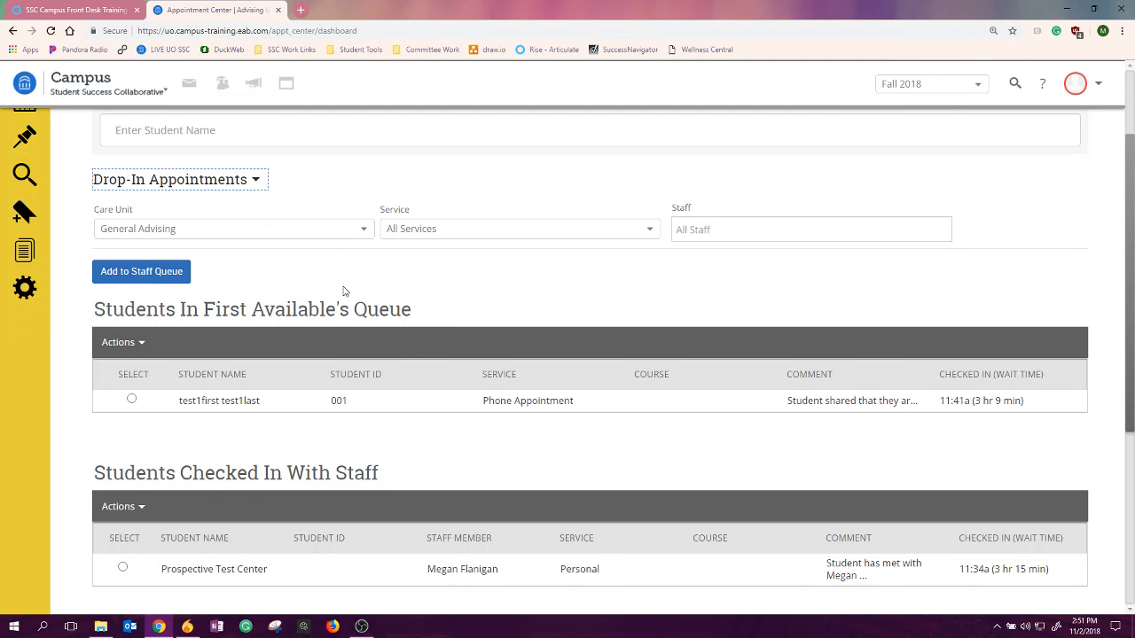
pyautogui.scroll(2, 399, 306)
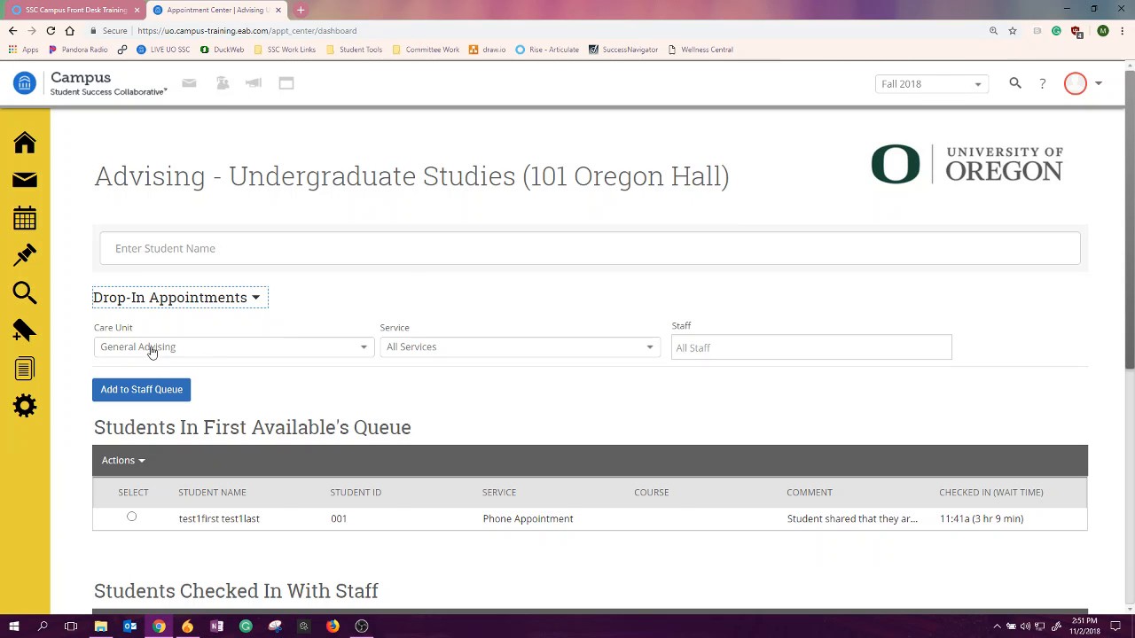
pyautogui.scroll(-1, 358, 415)
pyautogui.scroll(-1, 358, 415)
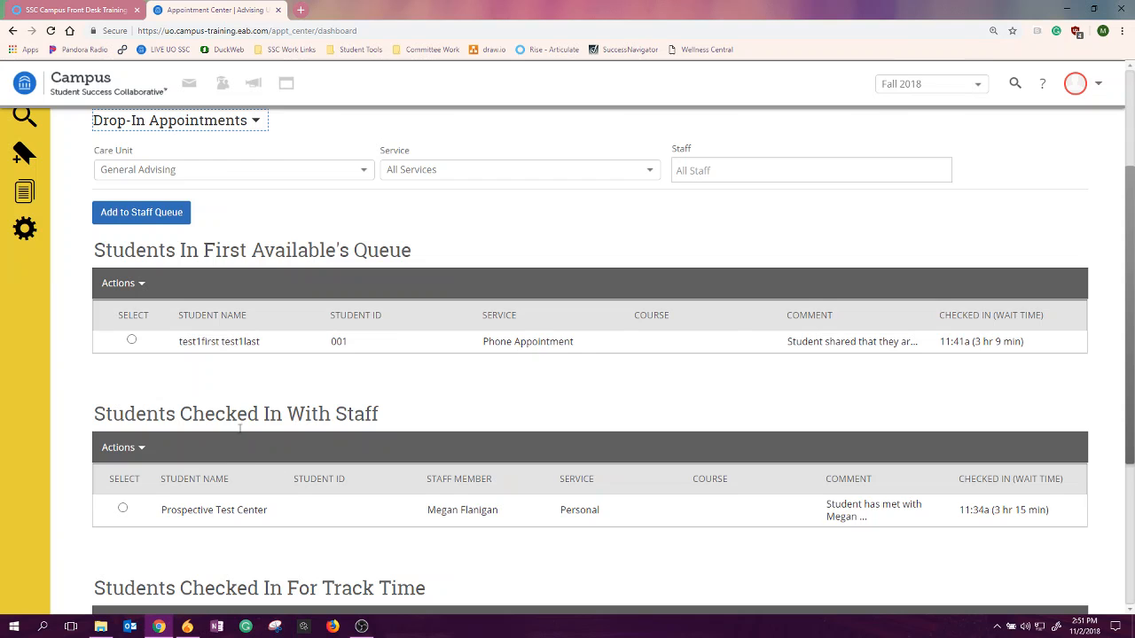
pyautogui.scroll(-1, 344, 467)
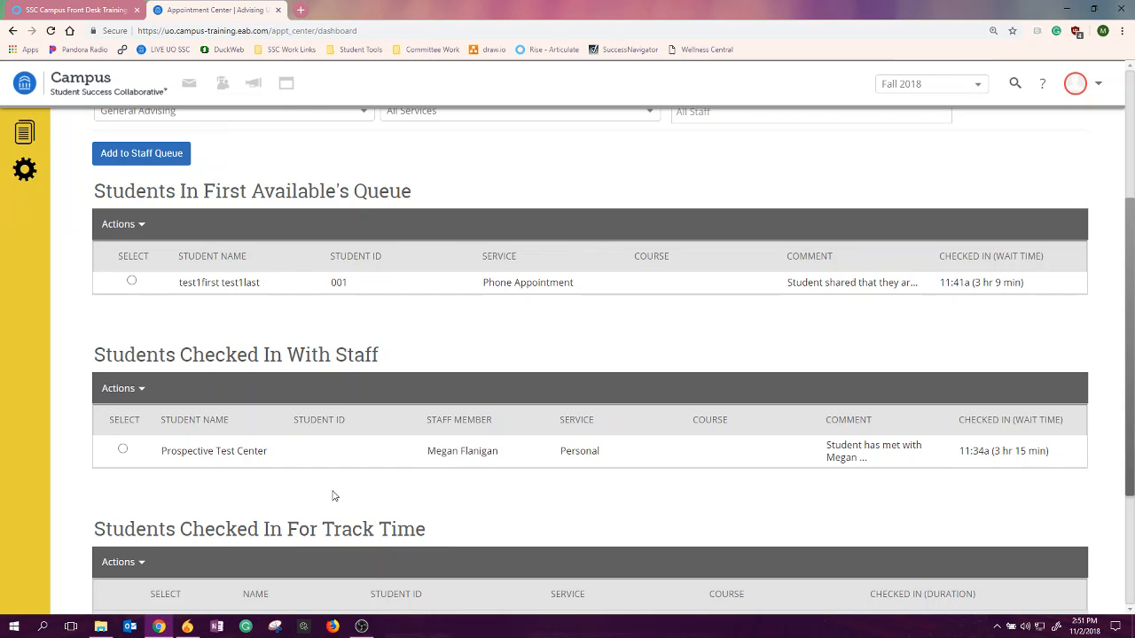
pyautogui.scroll(1, 323, 481)
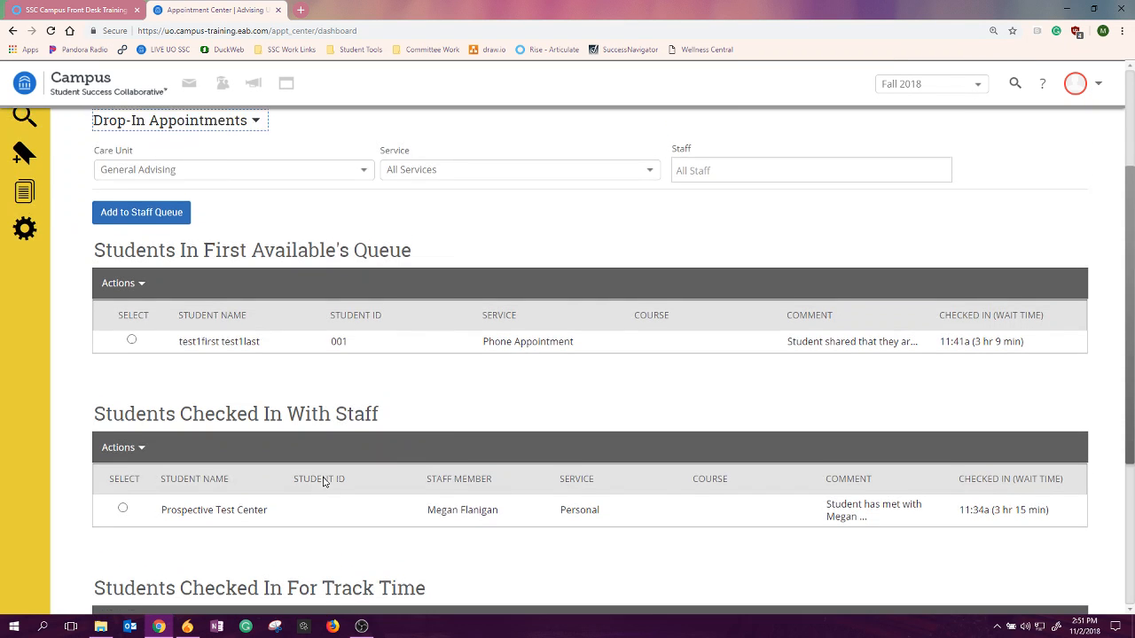
pyautogui.scroll(3, 323, 480)
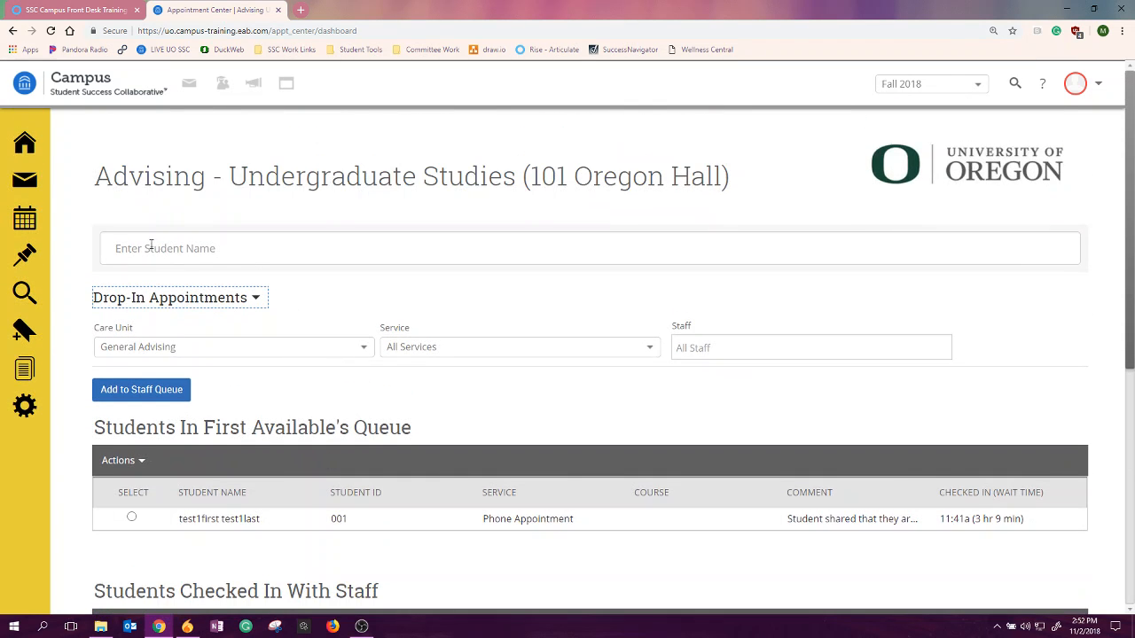
# - Search the student name field for "prospec" and select the first prospective student test record
pyautogui.click(137, 216)
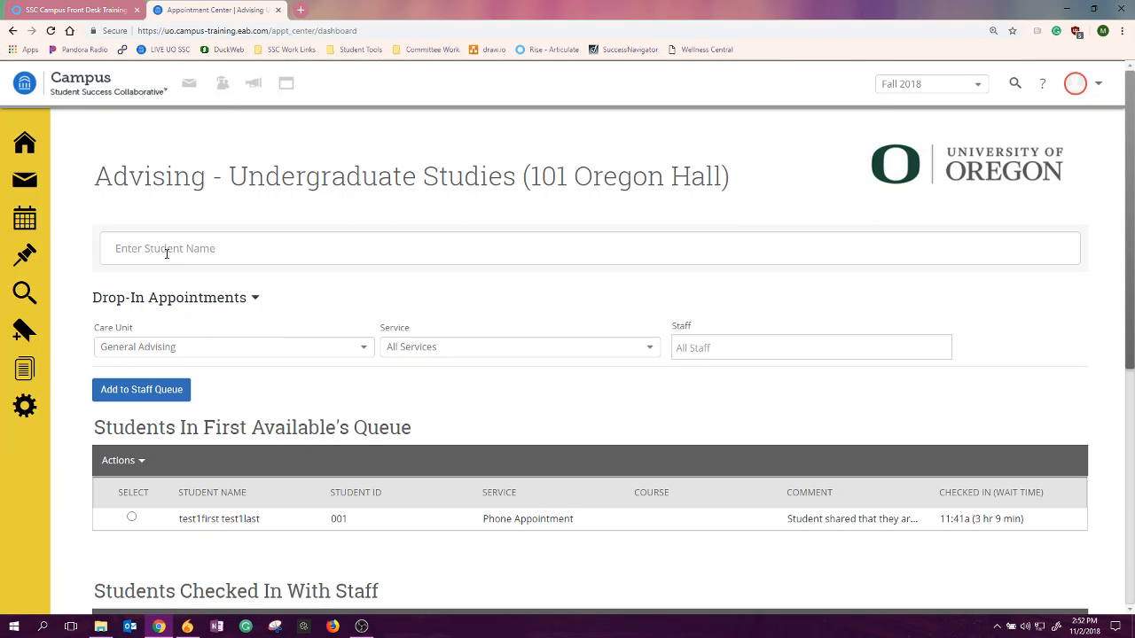
pyautogui.click(166, 252)
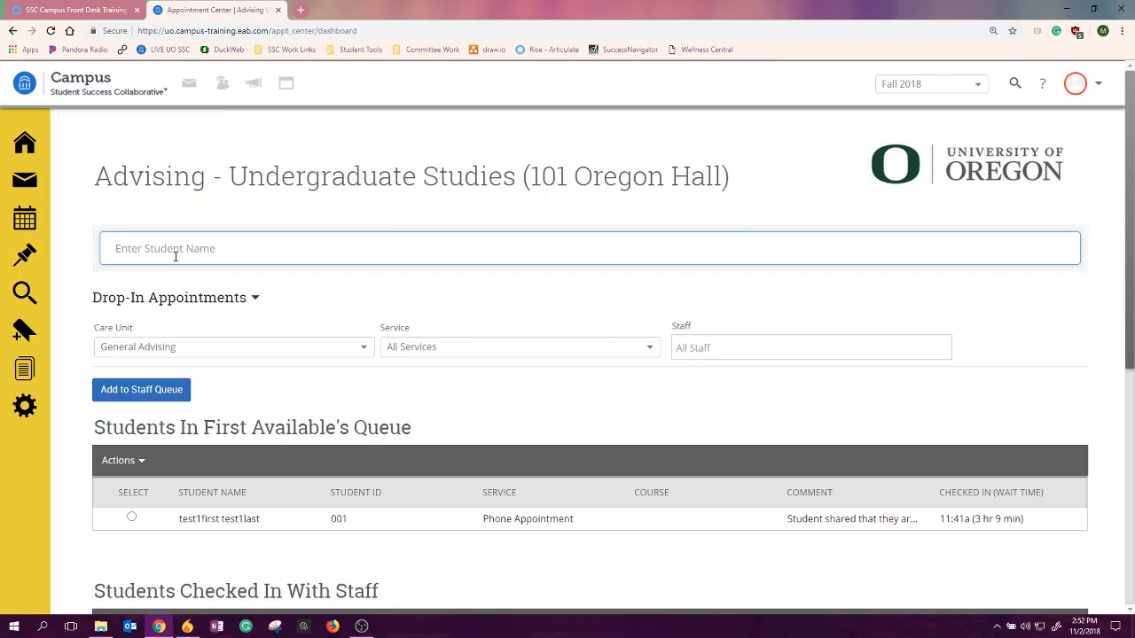
pyautogui.write('prospec')
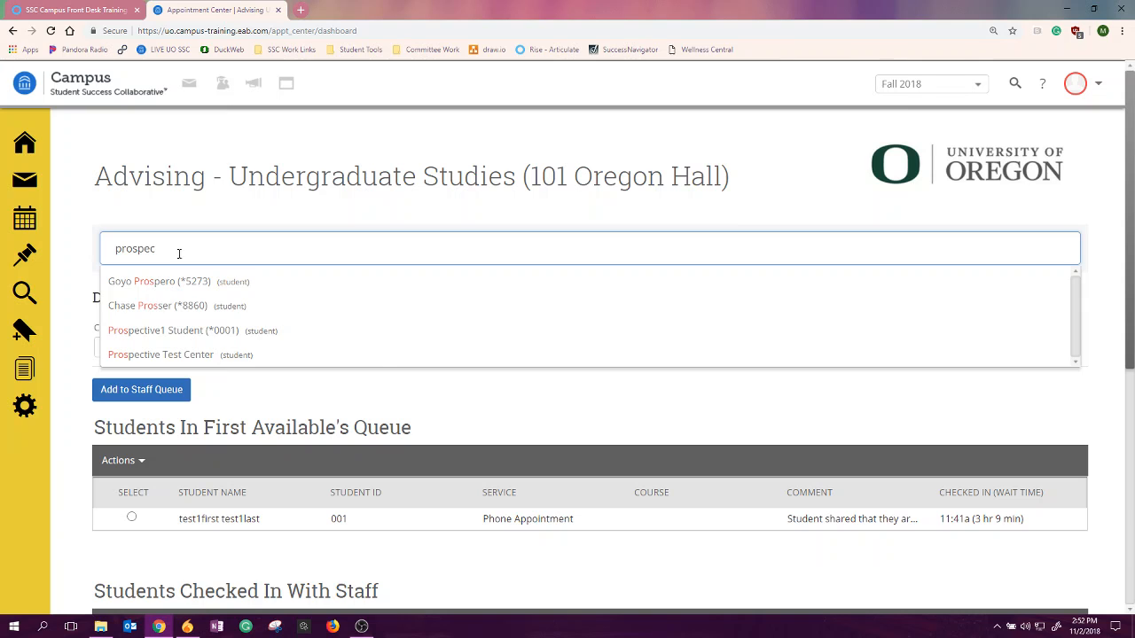
pyautogui.click(183, 284)
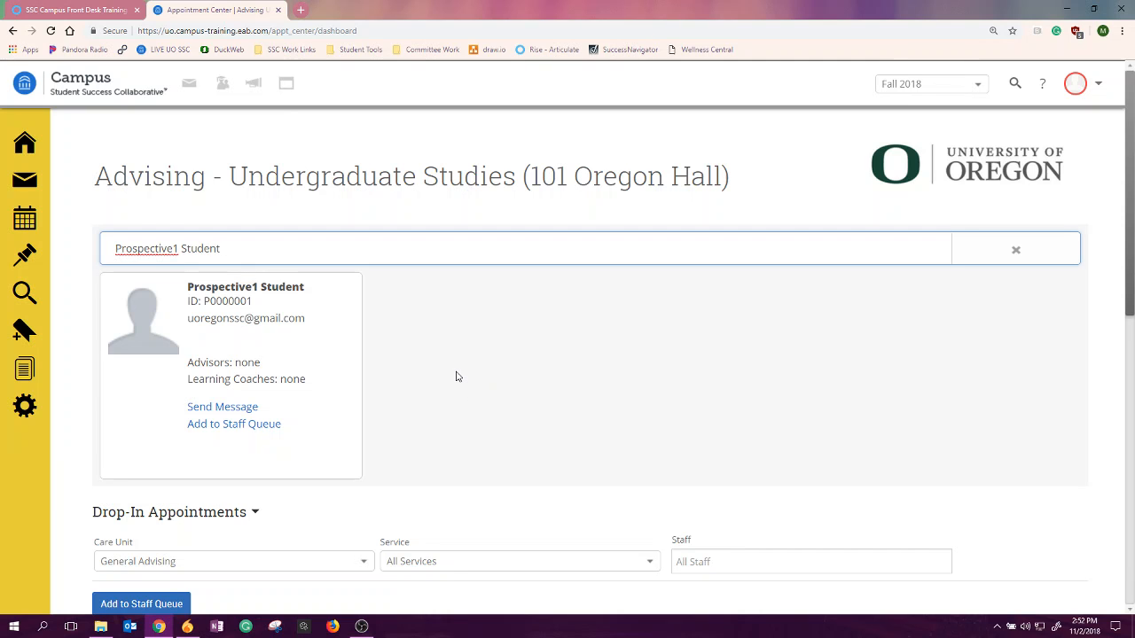
# - Start adding the selected student to a staff queue from the student card, with First Available Staff as the organizer
pyautogui.scroll(-1, 456, 377)
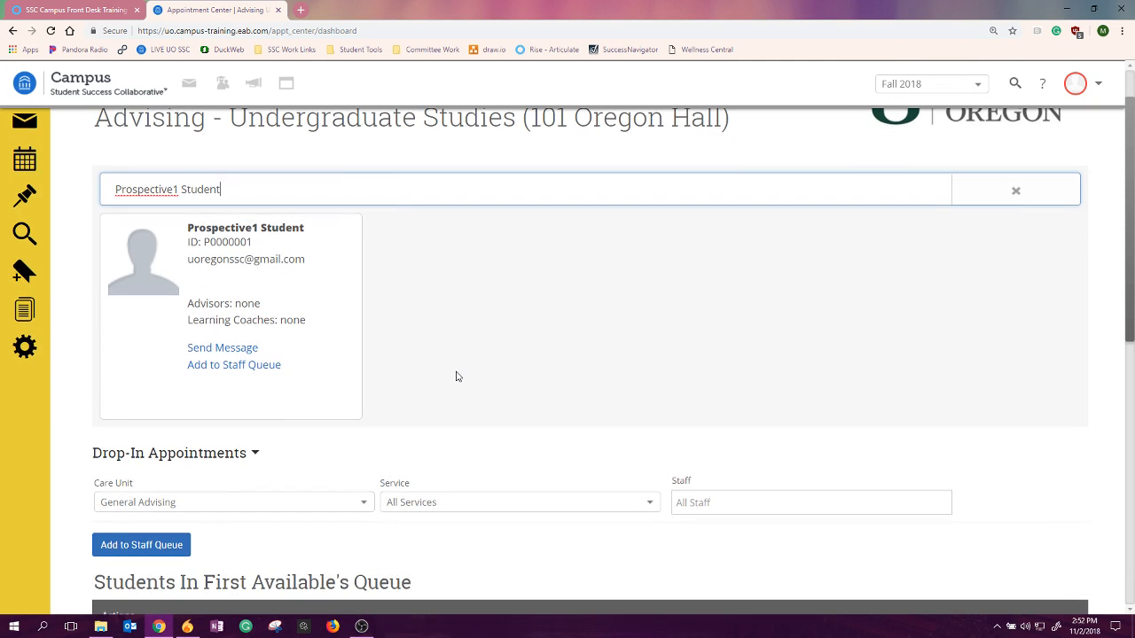
pyautogui.scroll(-1, 339, 341)
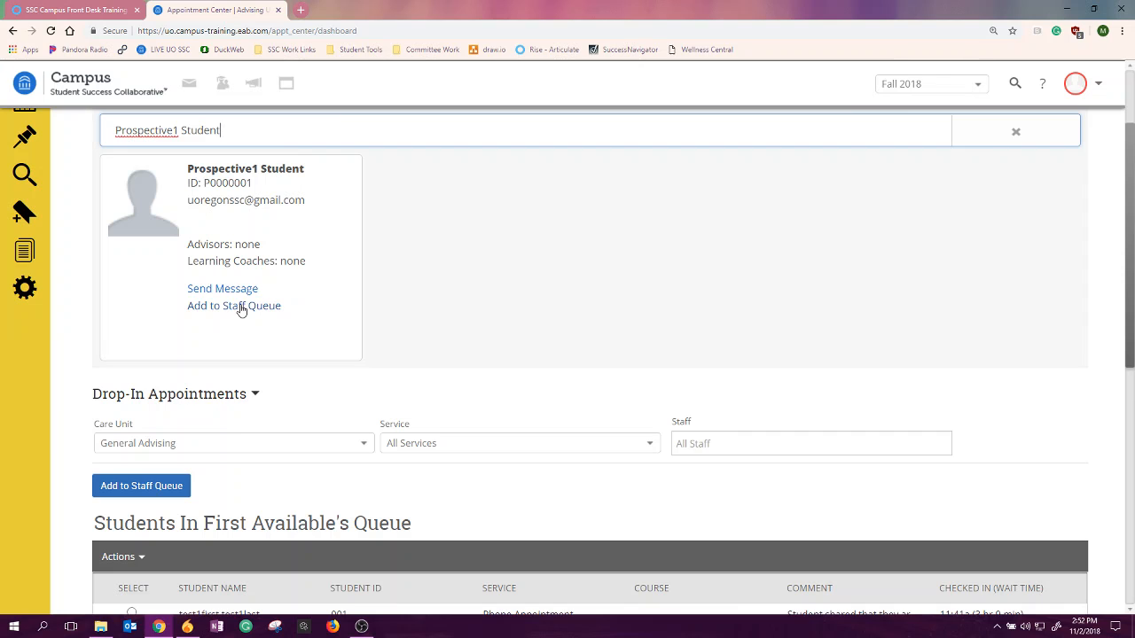
pyautogui.click(166, 495)
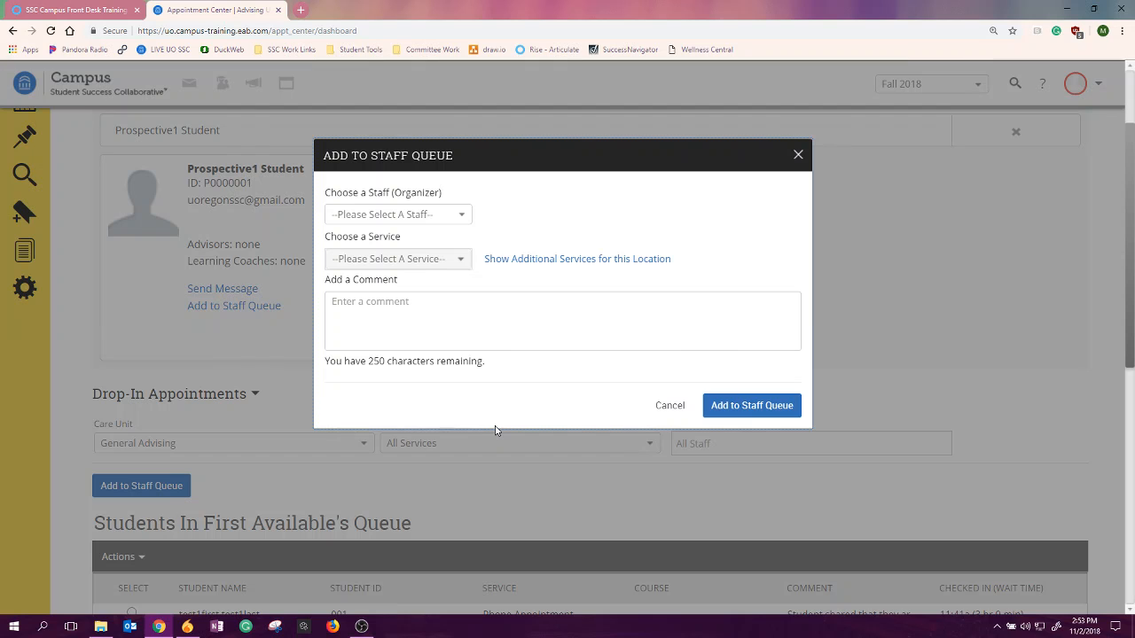
pyautogui.click(796, 156)
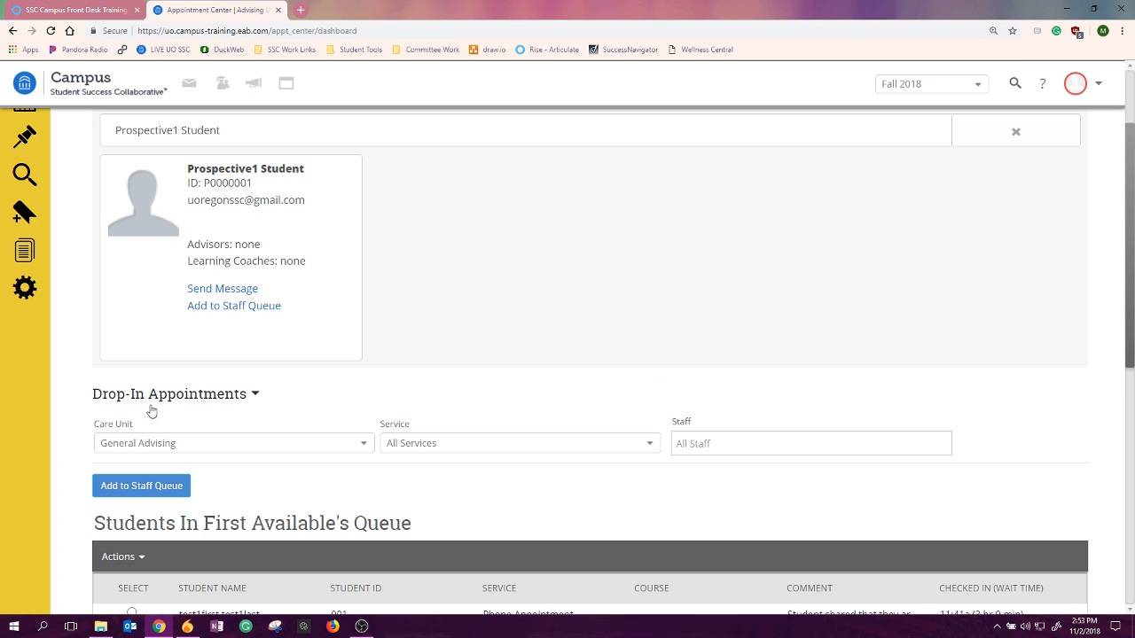
pyautogui.click(228, 310)
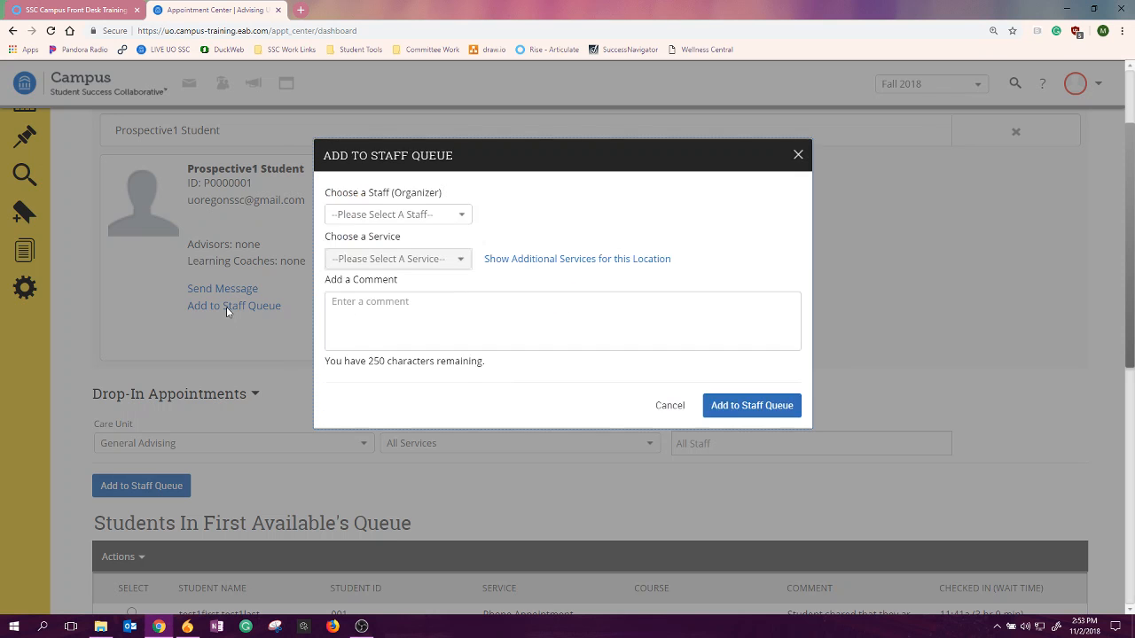
pyautogui.click(460, 218)
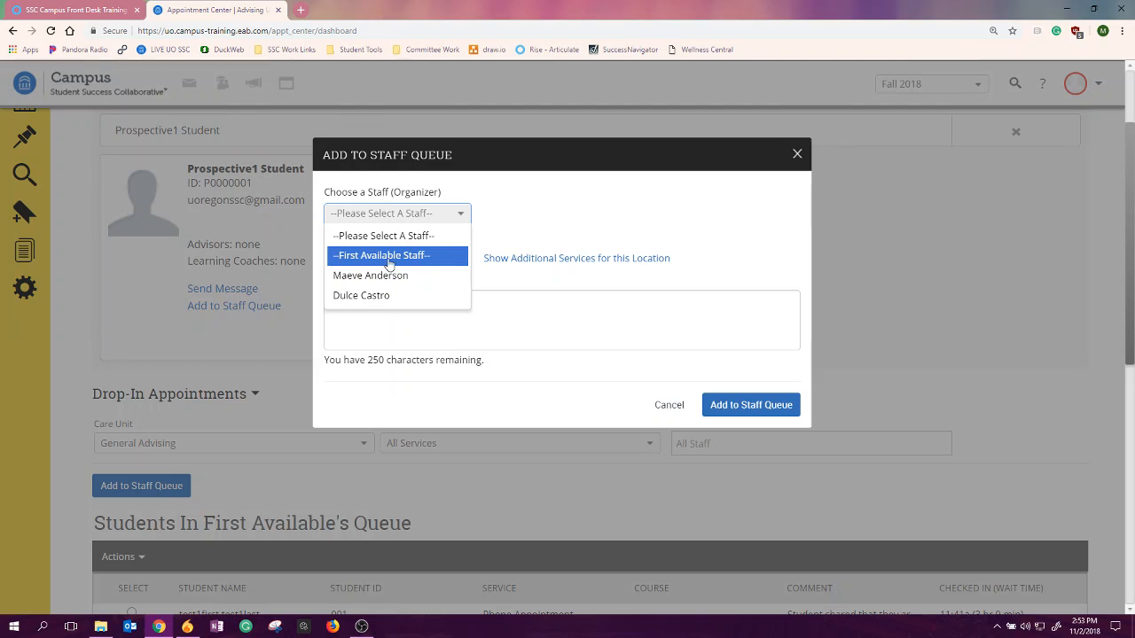
pyautogui.click(418, 256)
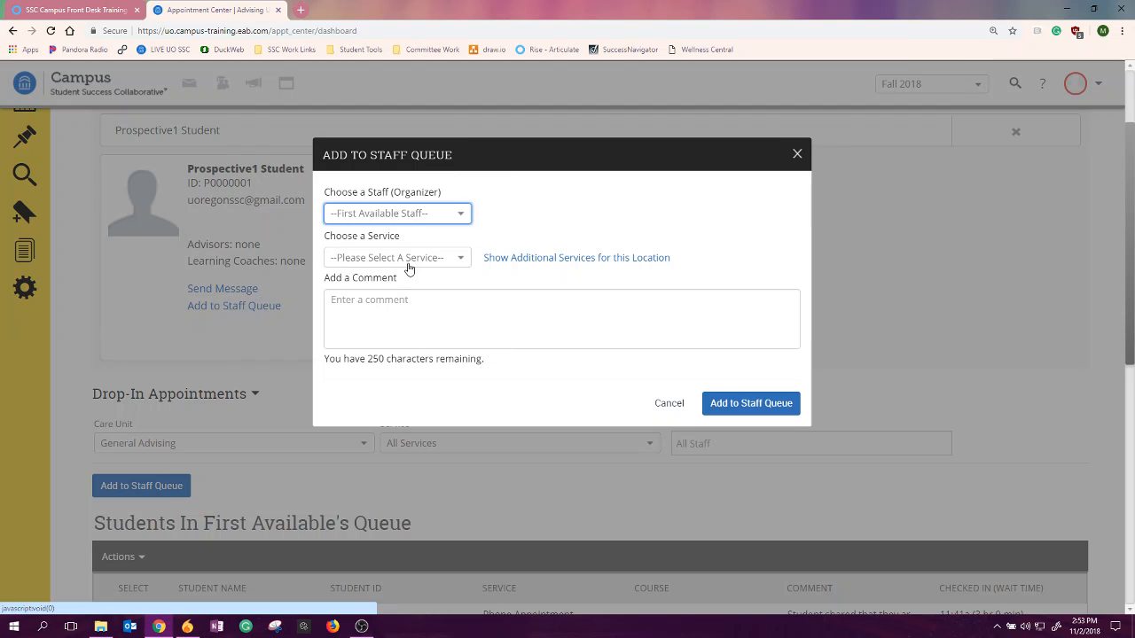
# - Show the additional services for this location and choose Phone Appointment as the service
pyautogui.click(408, 259)
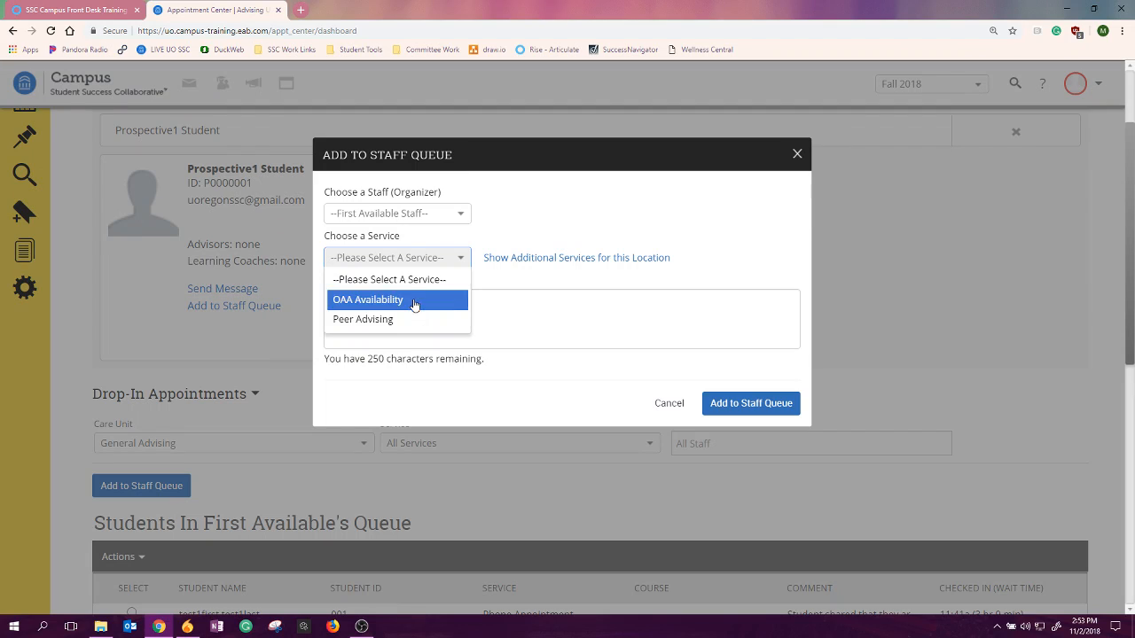
pyautogui.click(710, 245)
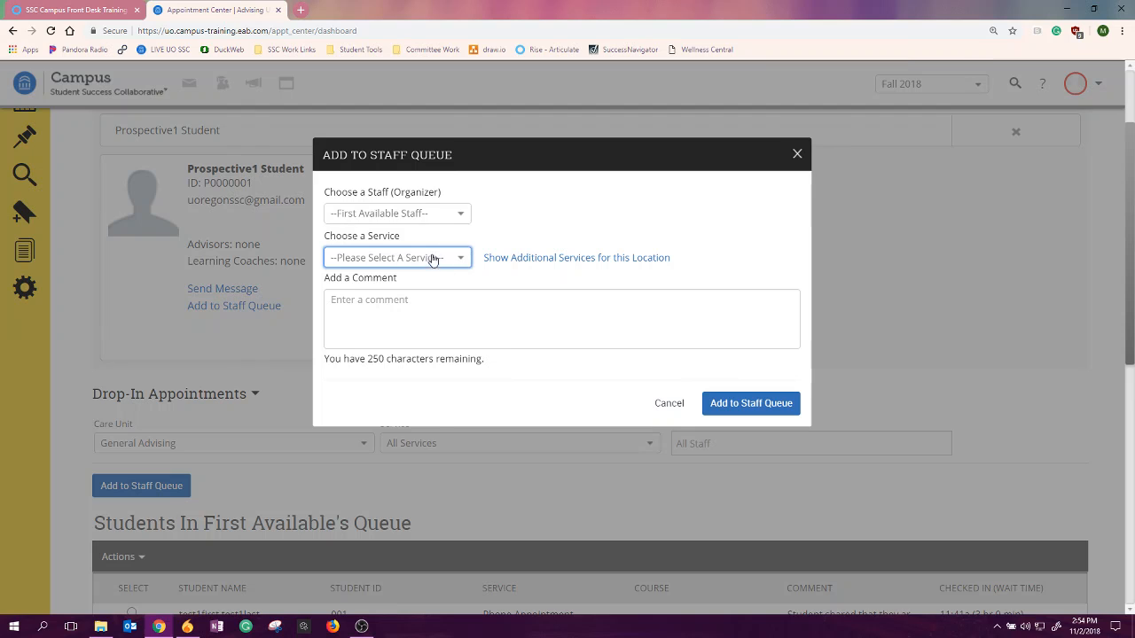
pyautogui.click(538, 258)
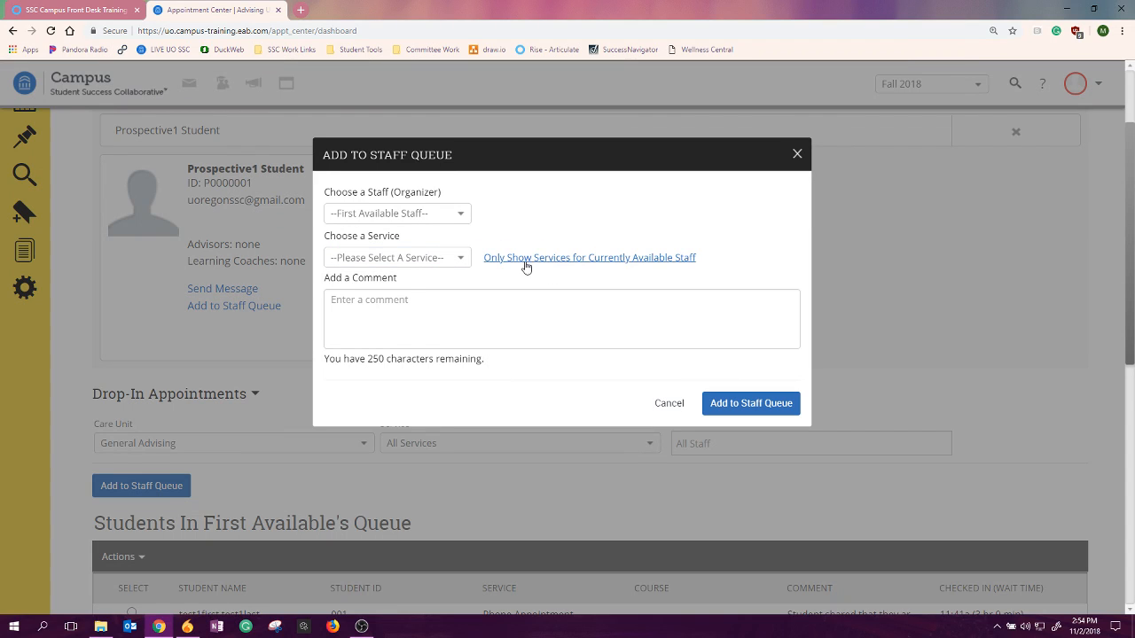
pyautogui.click(461, 259)
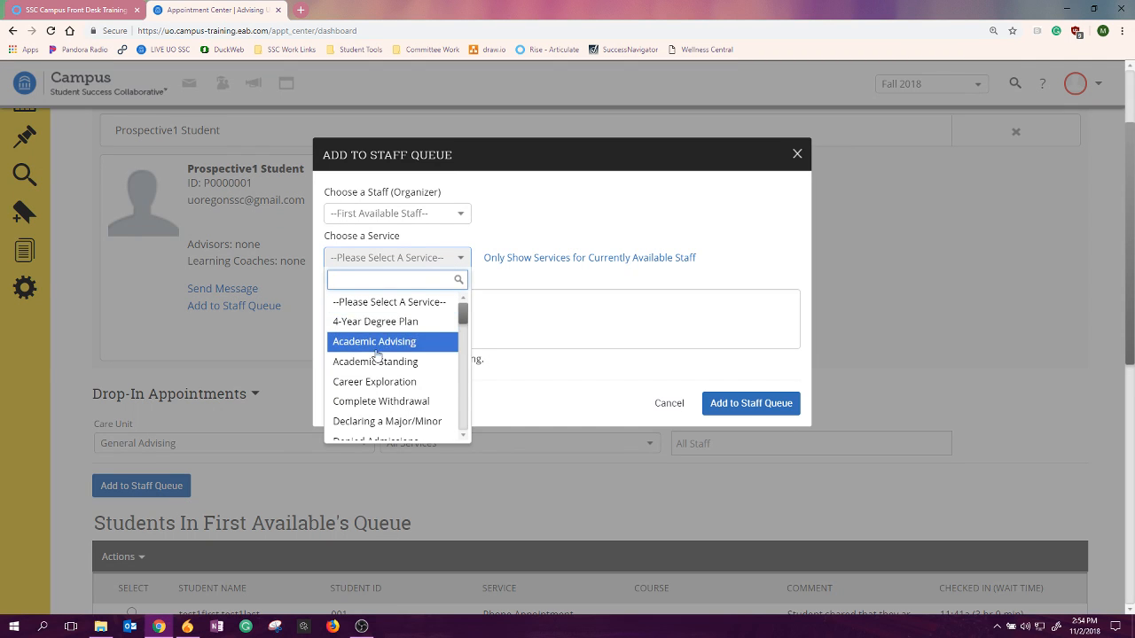
pyautogui.scroll(-3, 376, 355)
pyautogui.scroll(-5, 377, 355)
pyautogui.scroll(-4, 376, 355)
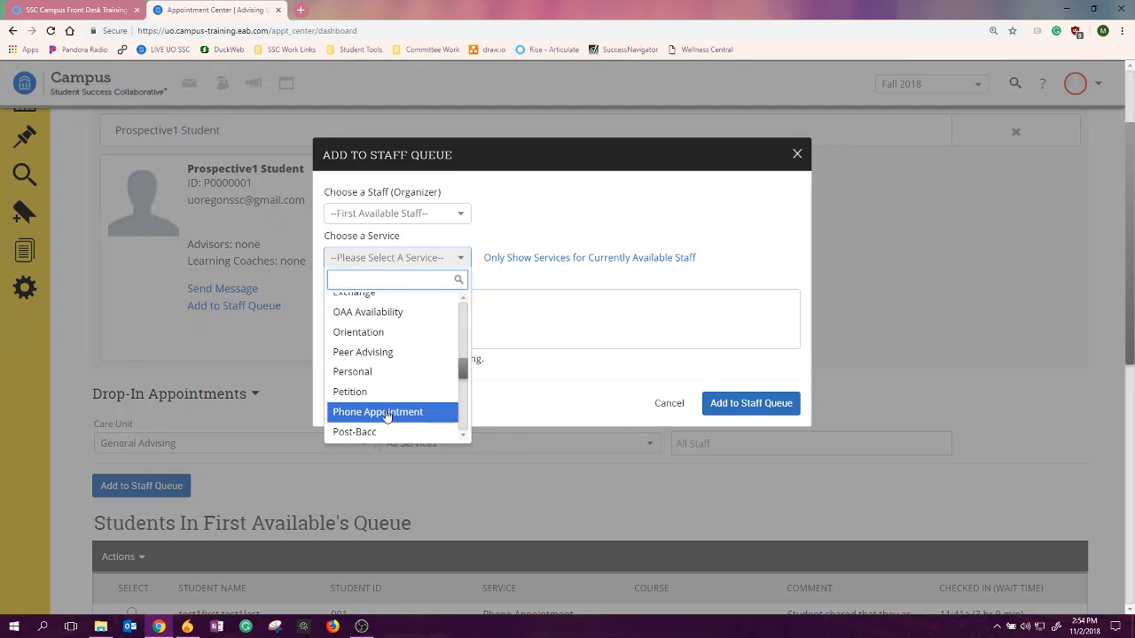
pyautogui.click(386, 413)
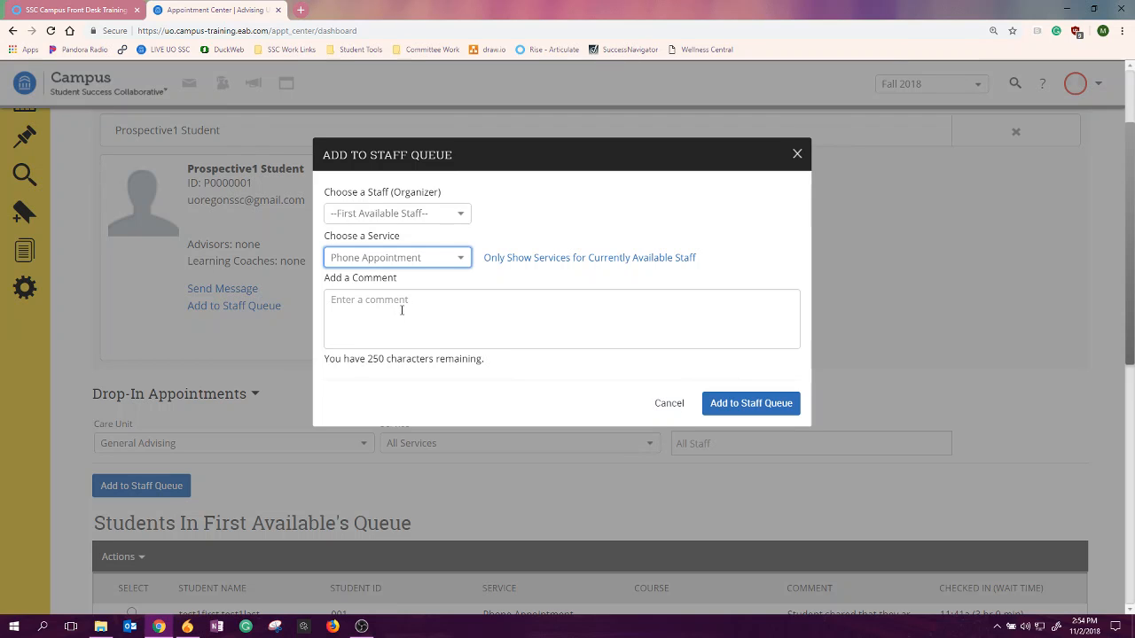
# - Change the service for the queue entry to SRC Petition
pyautogui.click(460, 259)
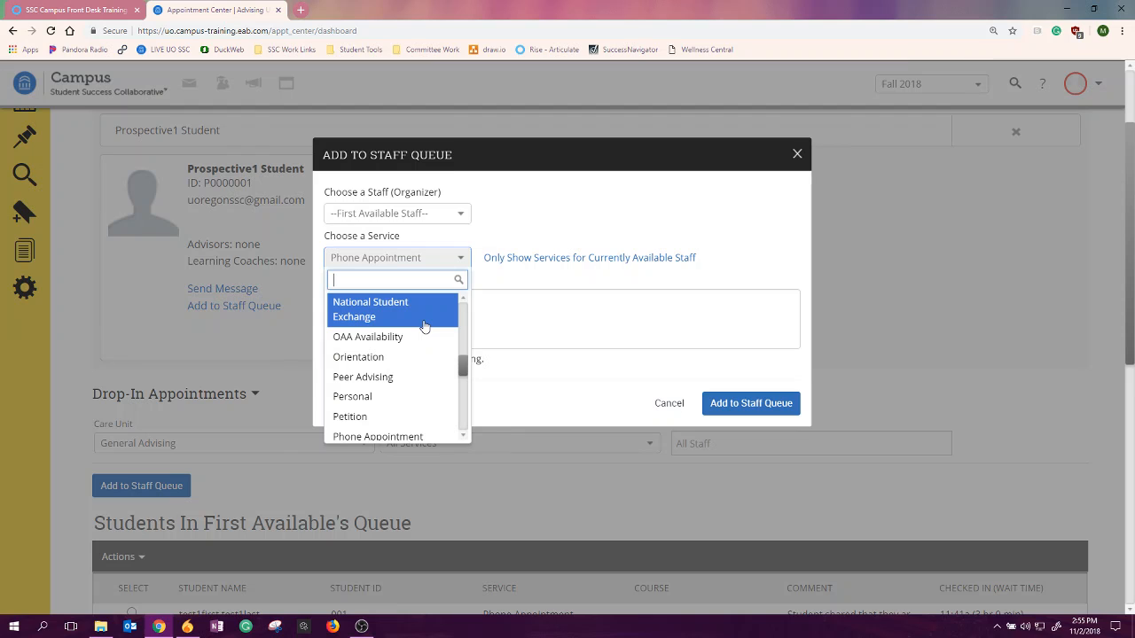
pyautogui.scroll(6, 425, 328)
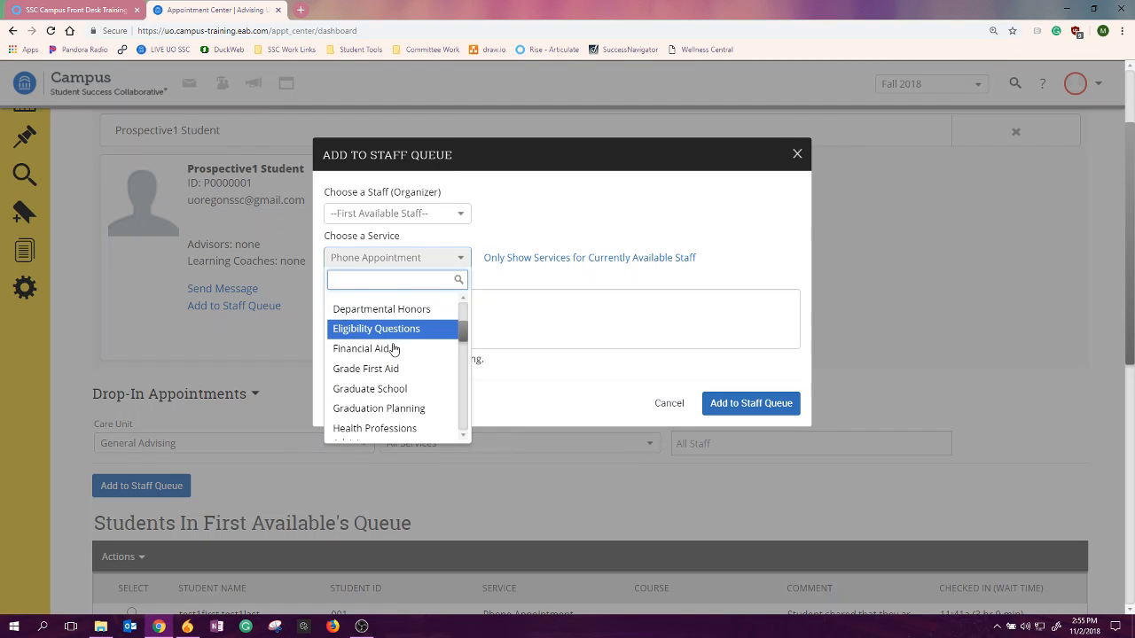
pyautogui.scroll(-1, 394, 350)
pyautogui.scroll(-1, 394, 351)
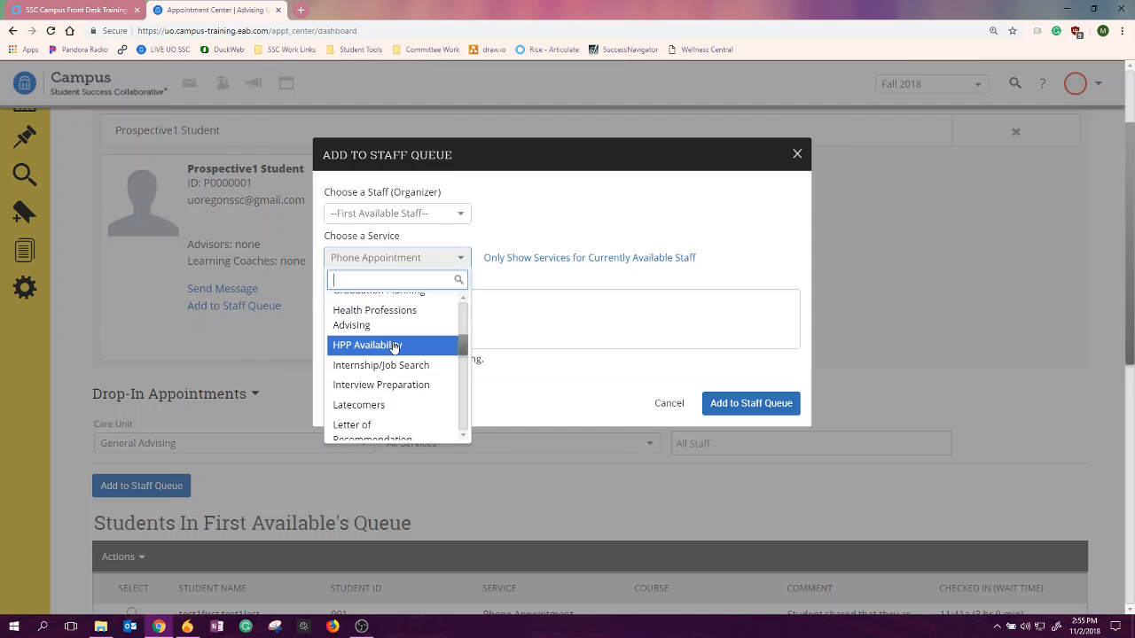
pyautogui.scroll(-1, 394, 348)
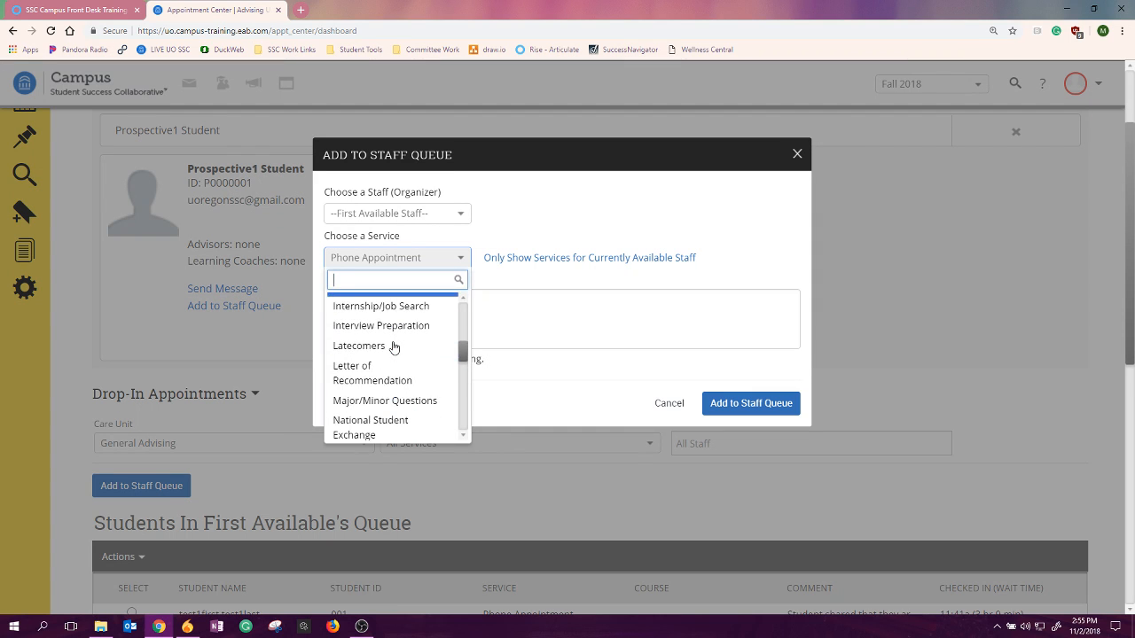
pyautogui.scroll(-1, 394, 347)
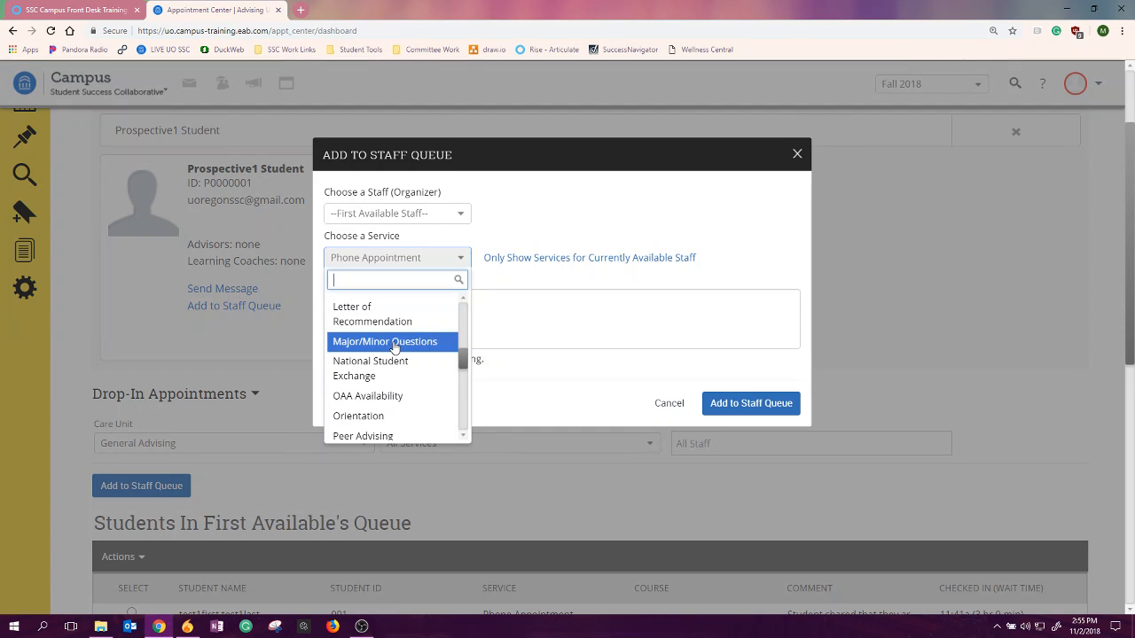
pyautogui.scroll(-4, 394, 347)
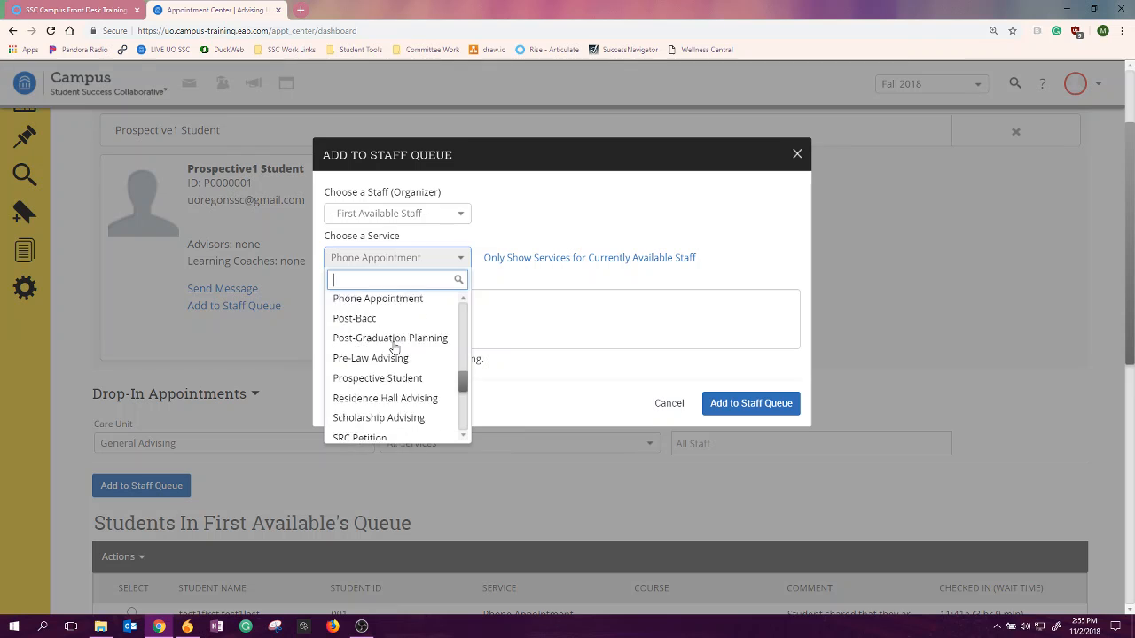
pyautogui.scroll(1, 400, 347)
pyautogui.scroll(-2, 408, 349)
pyautogui.scroll(3, 406, 350)
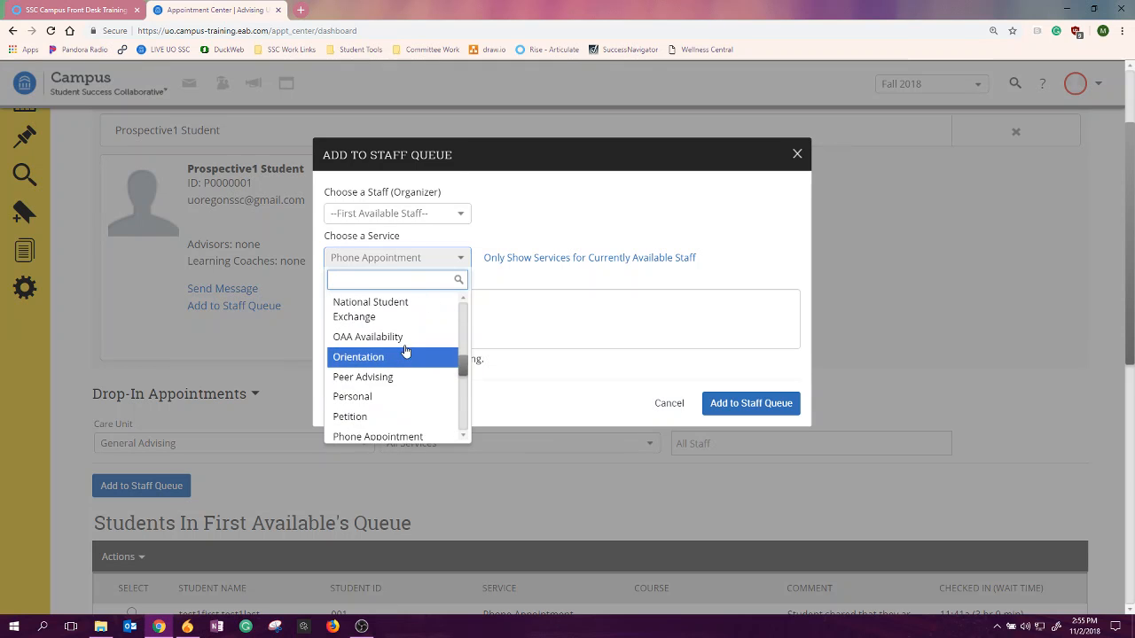
pyautogui.scroll(-3, 406, 352)
pyautogui.click(381, 399)
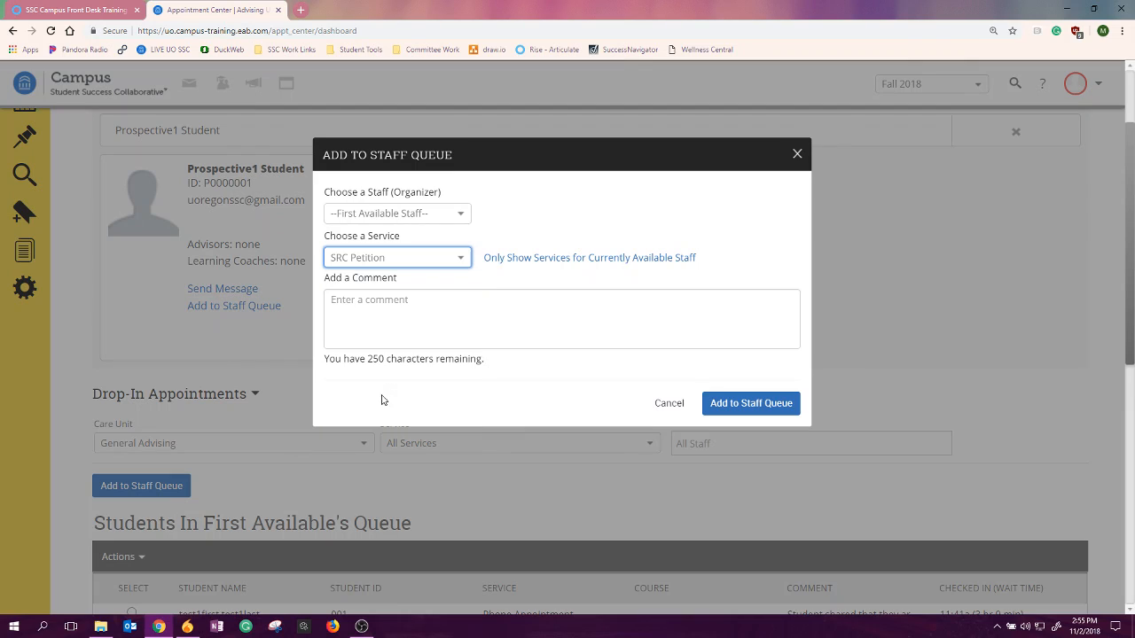
# - Enter the comment "Student is looking to cancel their disqualification." followed by the student's cell phone number in parentheses after "C:"
pyautogui.click(431, 311)
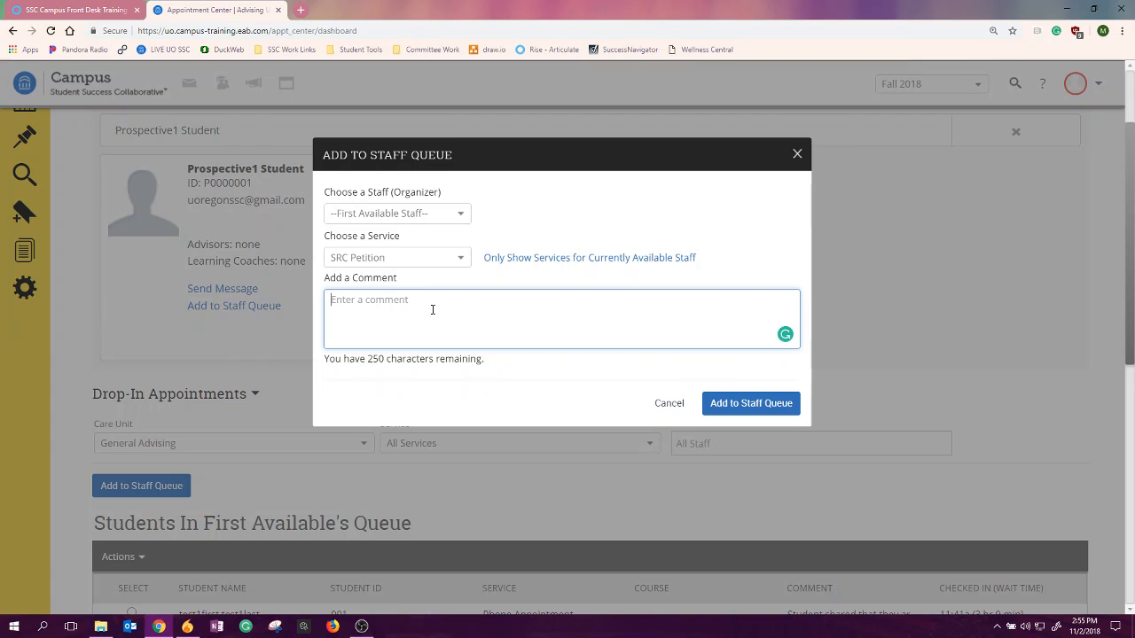
pyautogui.write('Student is lookign')
pyautogui.press('BackSpace')
pyautogui.press('BackSpace')
pyautogui.press('BackSpace')
pyautogui.write('ng to cancel their di')
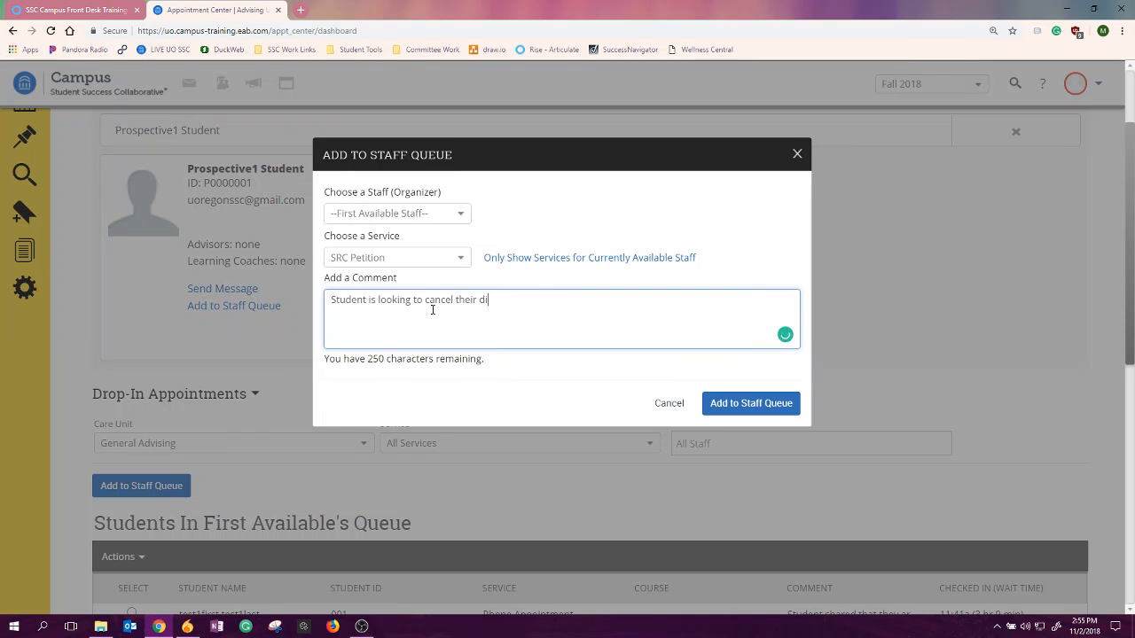
pyautogui.write('squalification. ')
pyautogui.write('(C:')
pyautogui.write(' 555-5')
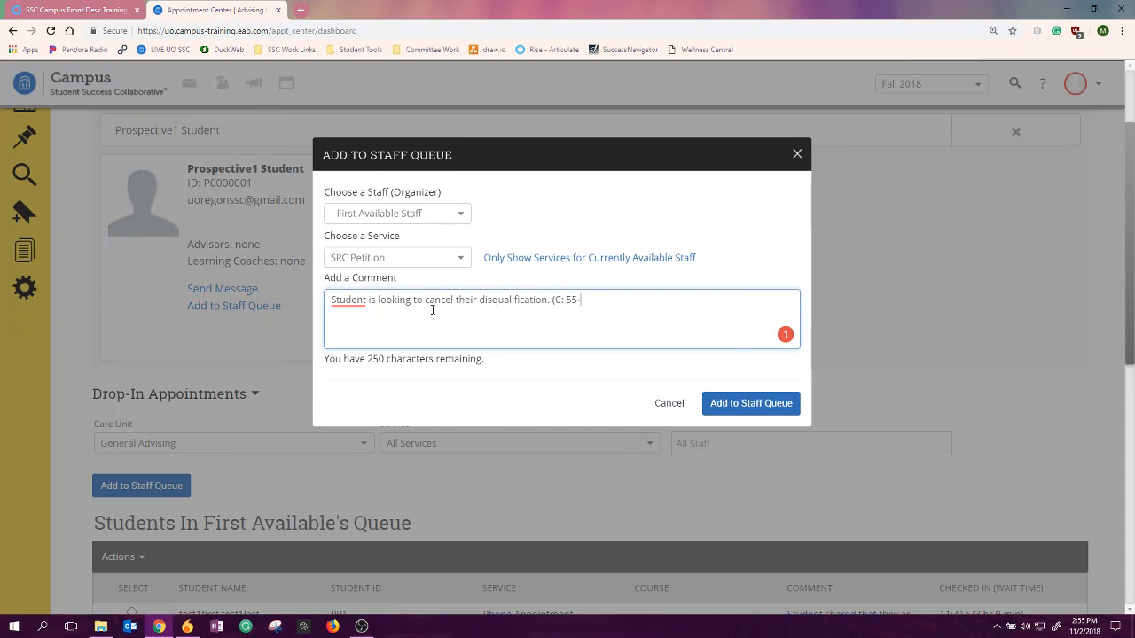
pyautogui.write('55-5555)')
pyautogui.moveTo(491, 364); pyautogui.dragTo(328, 362)
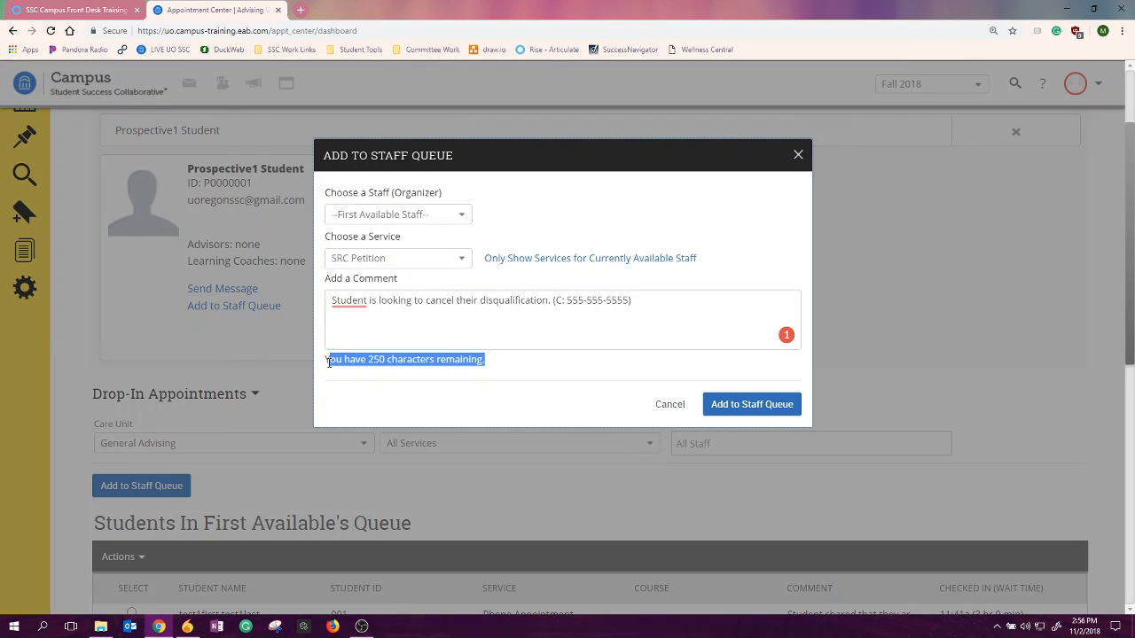
pyautogui.click(368, 333)
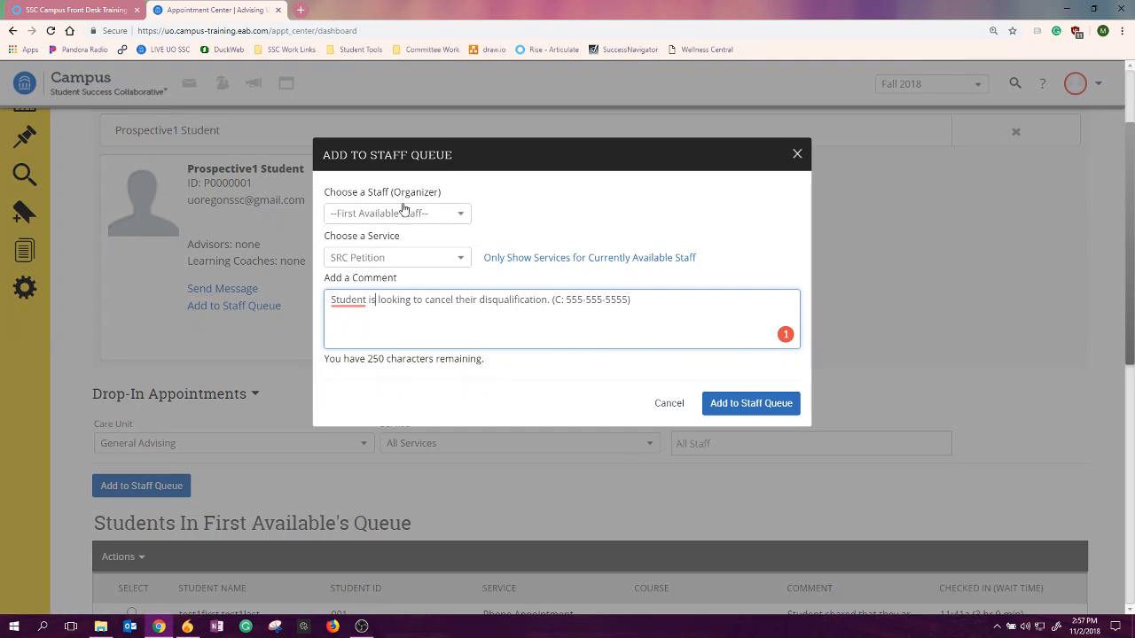
# - Submit the entry to the staff queue and clear the selected student from the student name field
pyautogui.click(749, 409)
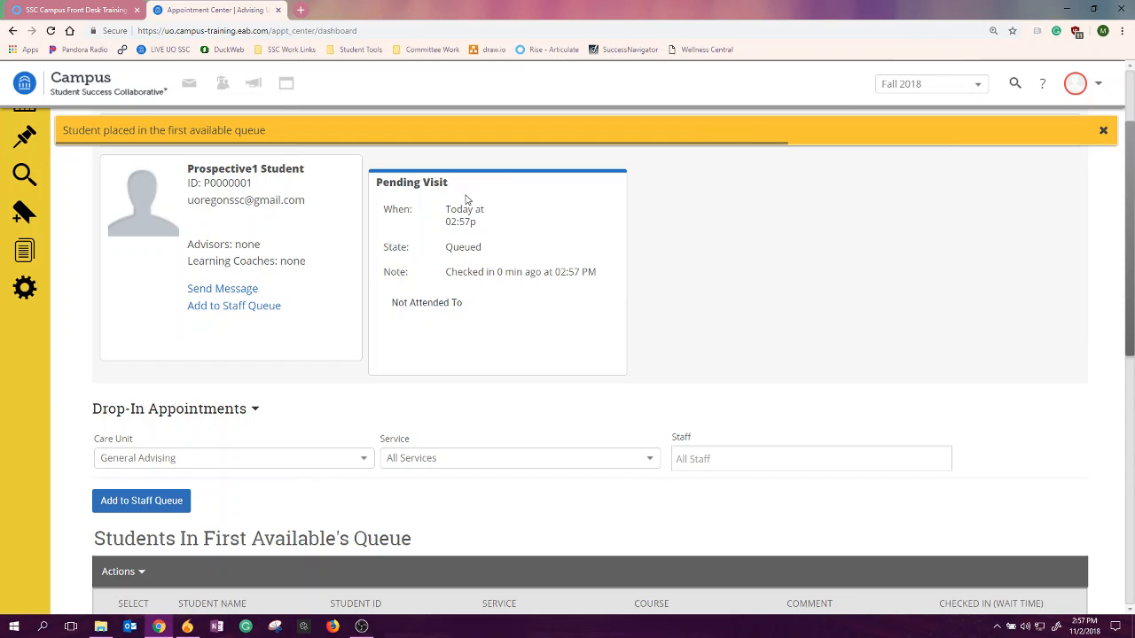
pyautogui.scroll(2, 538, 289)
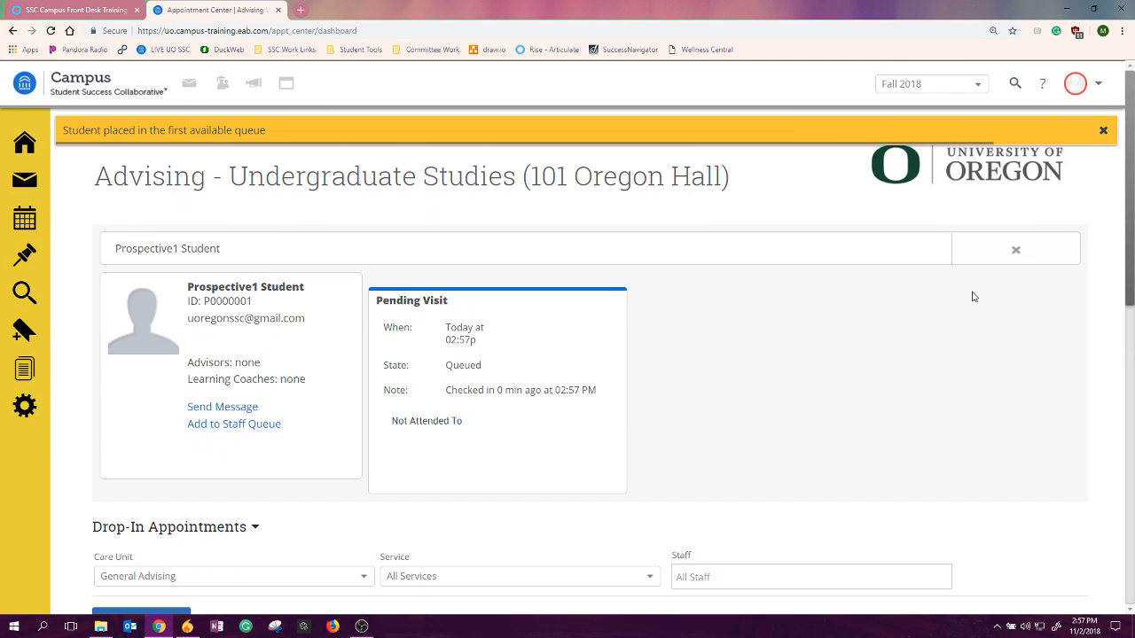
pyautogui.click(1017, 252)
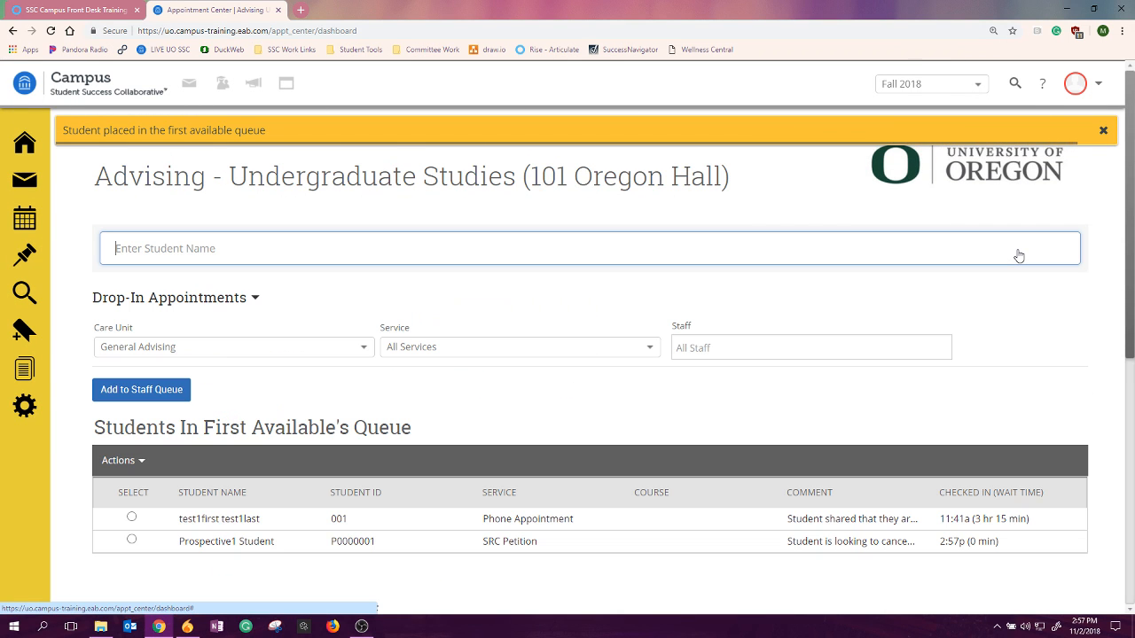
# - Move the student waiting for SRC Petition to the top of First Available's queue
pyautogui.scroll(-2, 1018, 252)
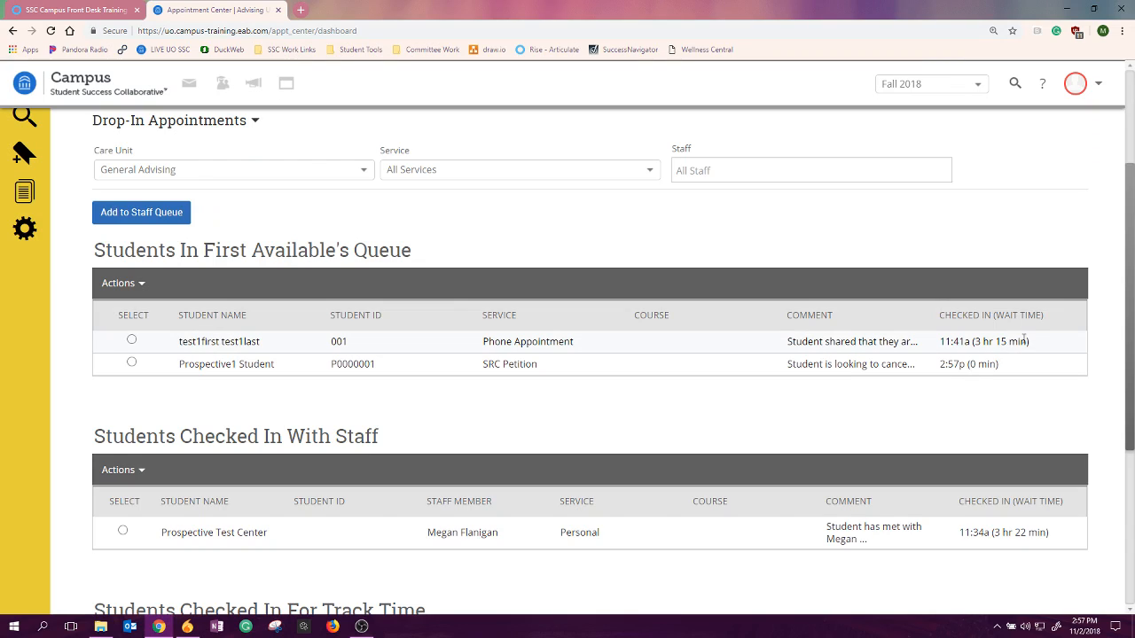
pyautogui.moveTo(1042, 343); pyautogui.dragTo(974, 347)
pyautogui.click(958, 399)
pyautogui.click(132, 365)
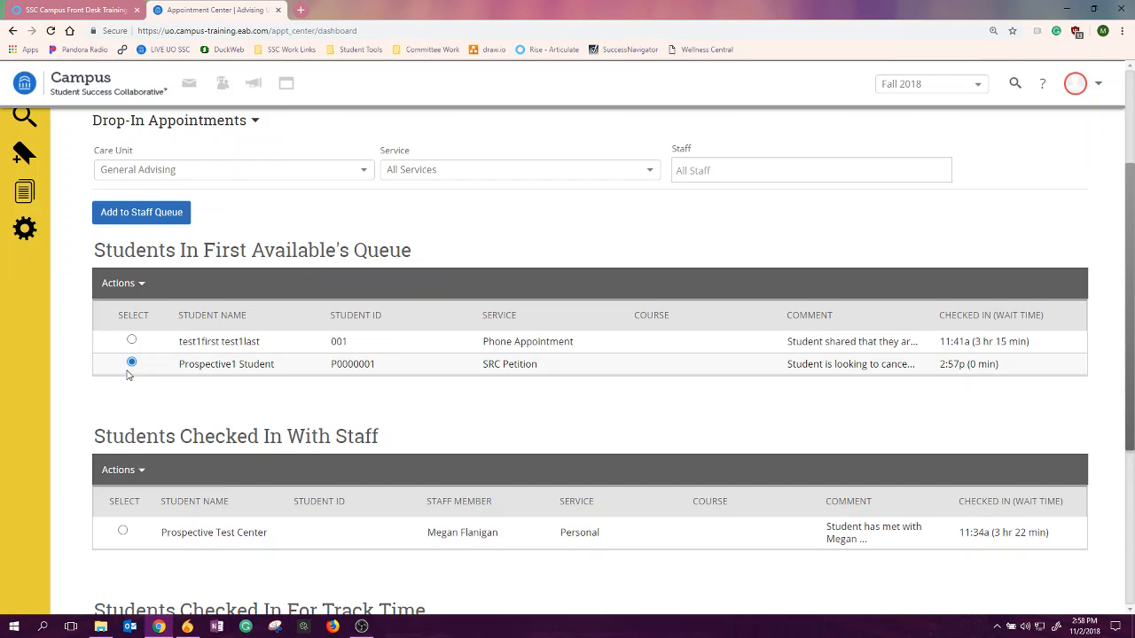
pyautogui.click(138, 285)
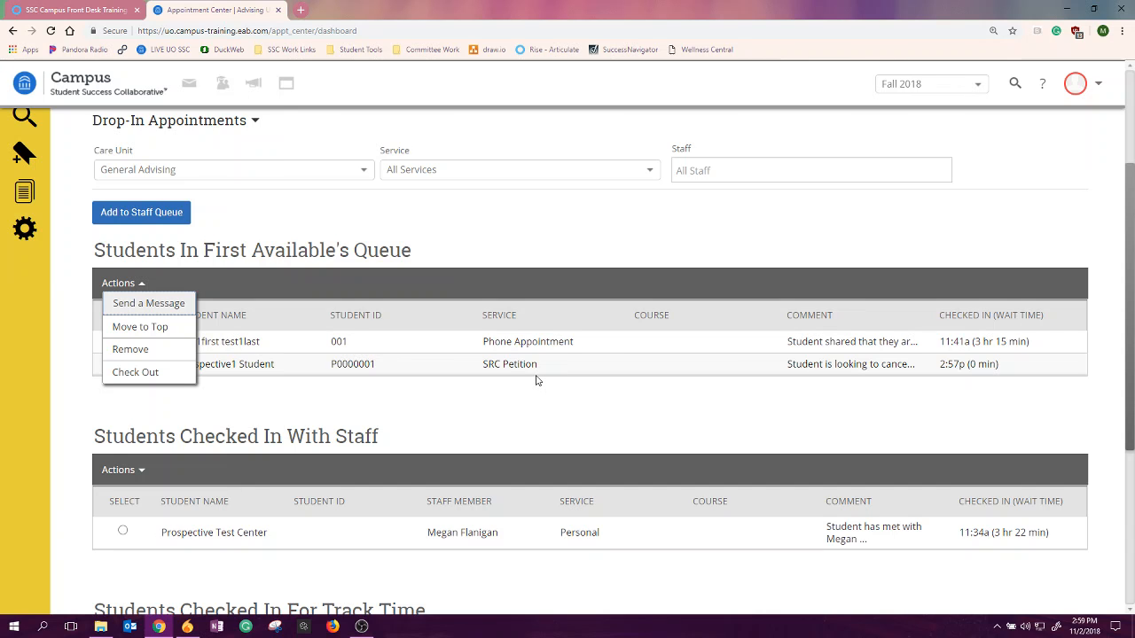
pyautogui.click(177, 334)
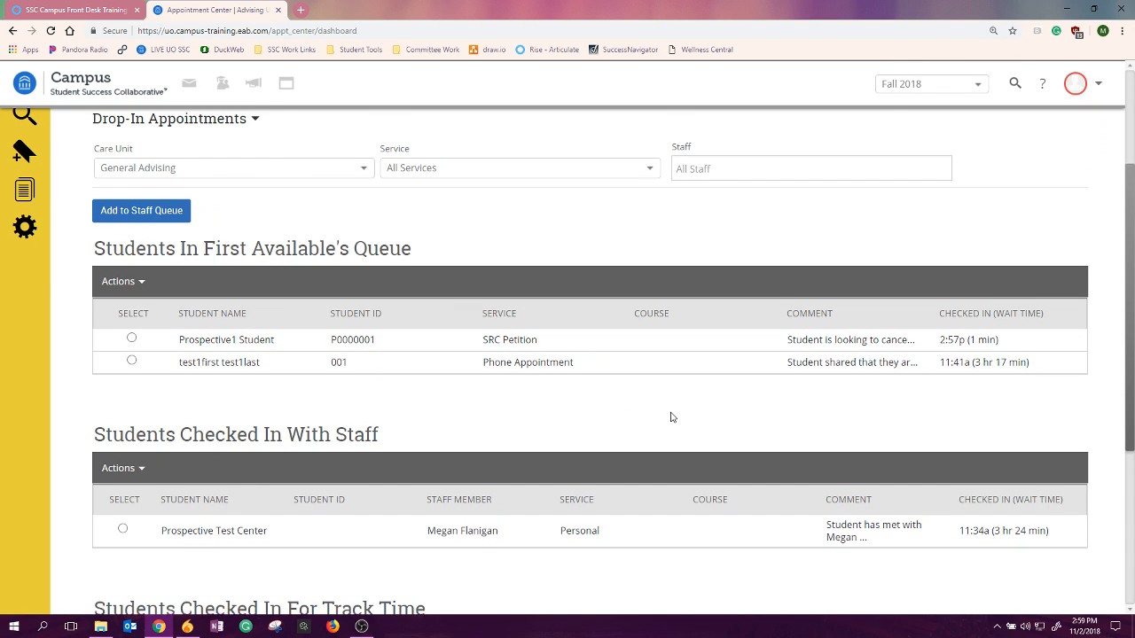
# - Examine the actions offered for First Available's queue and the lists of students queued and checked in with staff
pyautogui.scroll(-1, 668, 417)
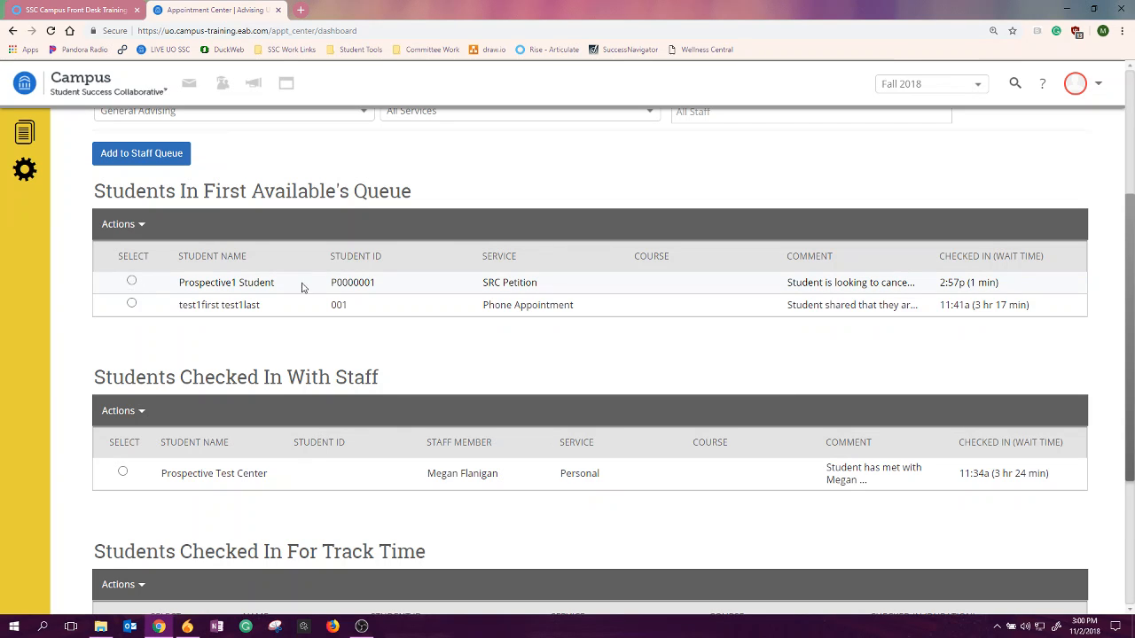
pyautogui.click(149, 227)
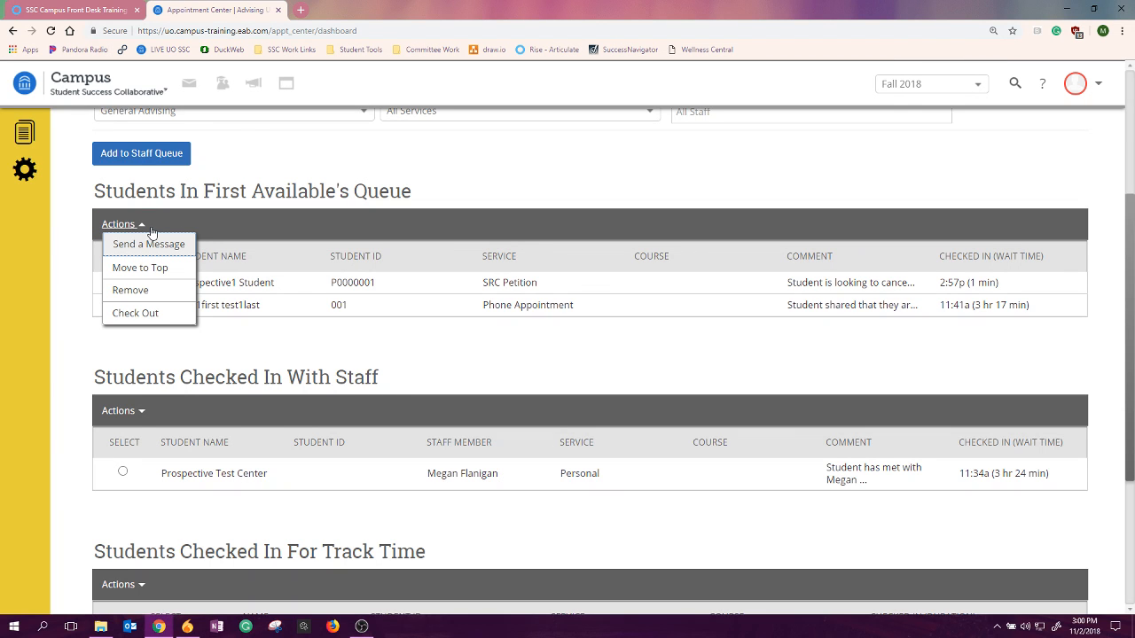
pyautogui.click(343, 214)
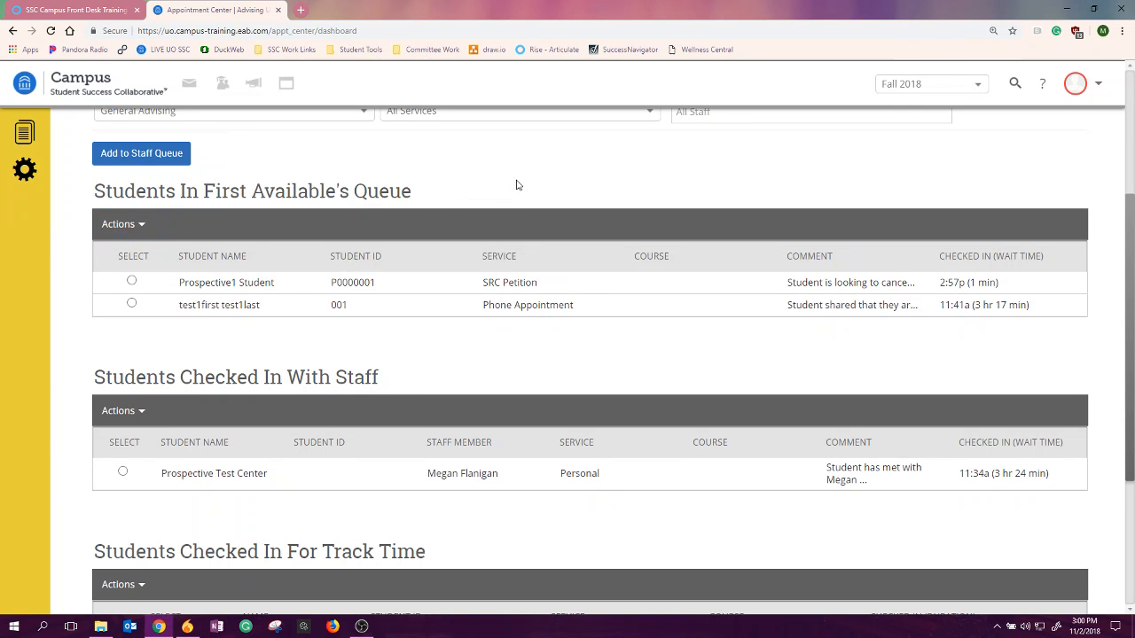
pyautogui.scroll(3, 459, 217)
pyautogui.scroll(-2, 472, 235)
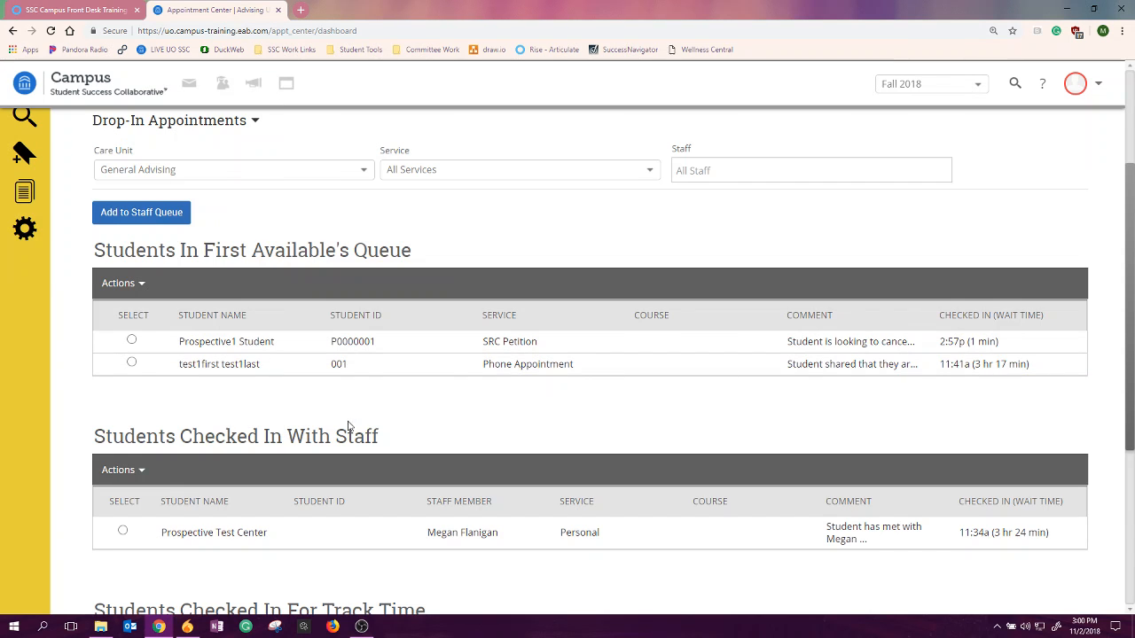
pyautogui.scroll(-2, 352, 410)
pyautogui.scroll(1, 353, 408)
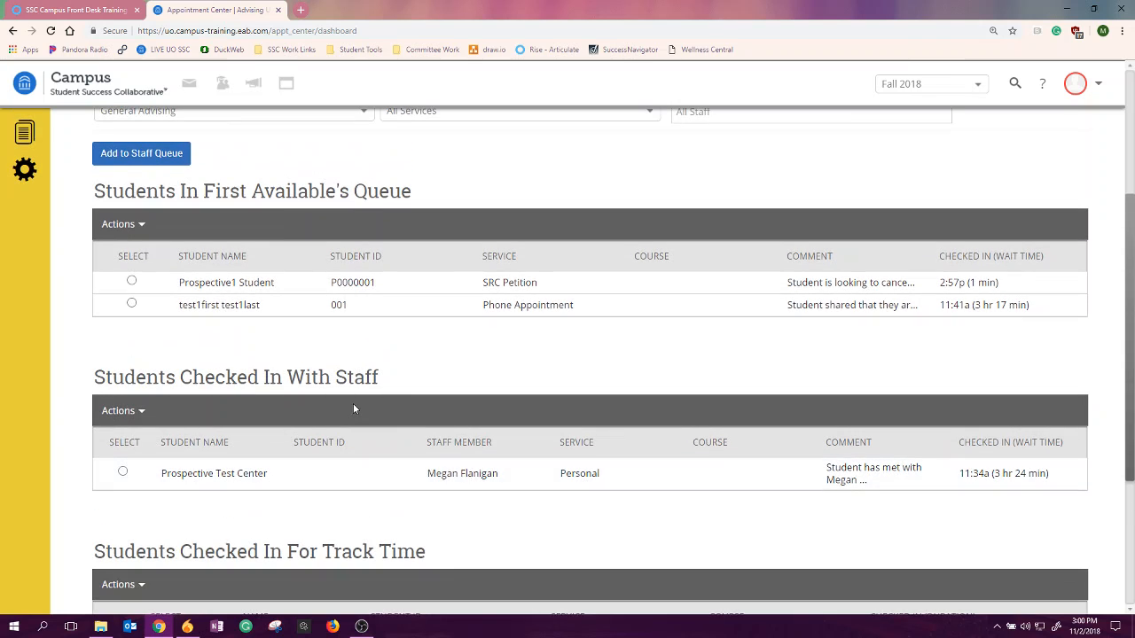
pyautogui.scroll(4, 353, 408)
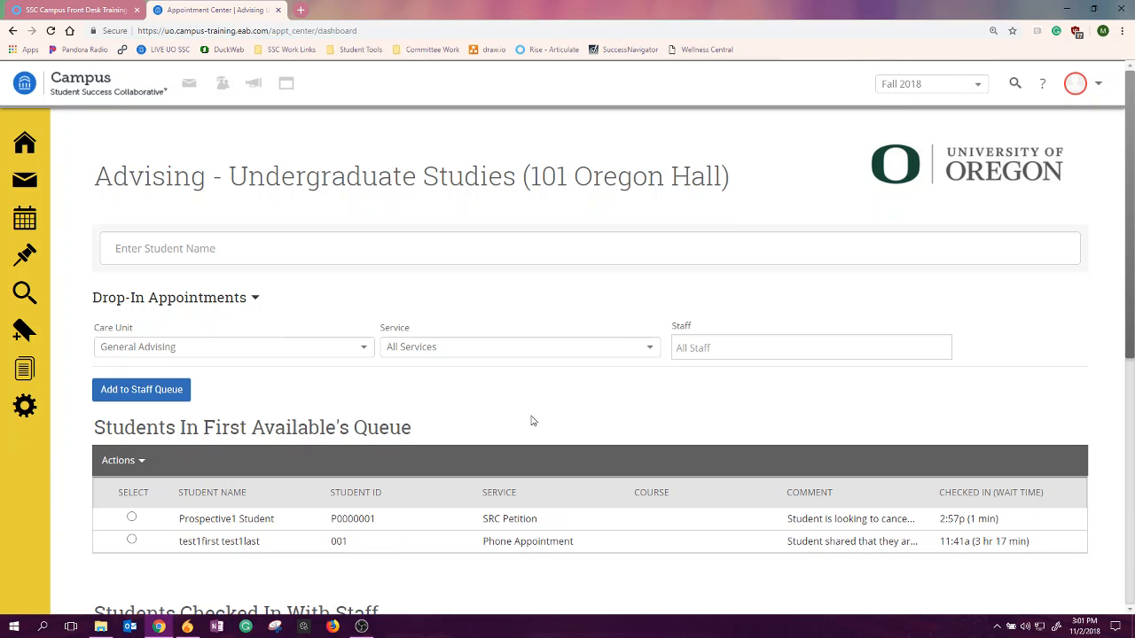
pyautogui.scroll(-3, 531, 415)
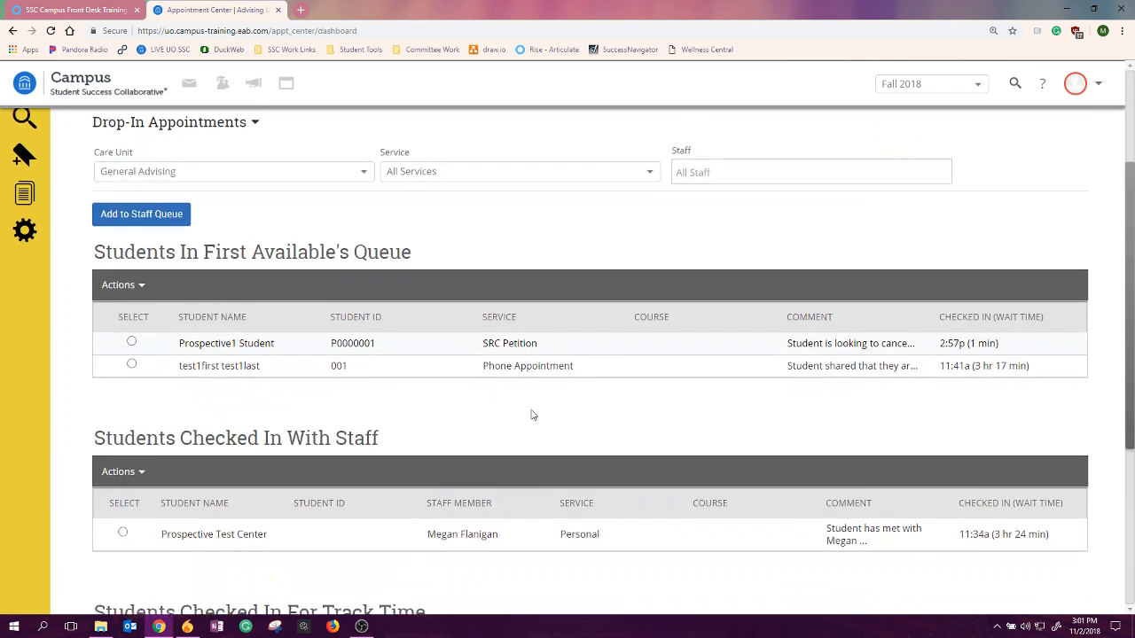
pyautogui.scroll(1, 532, 415)
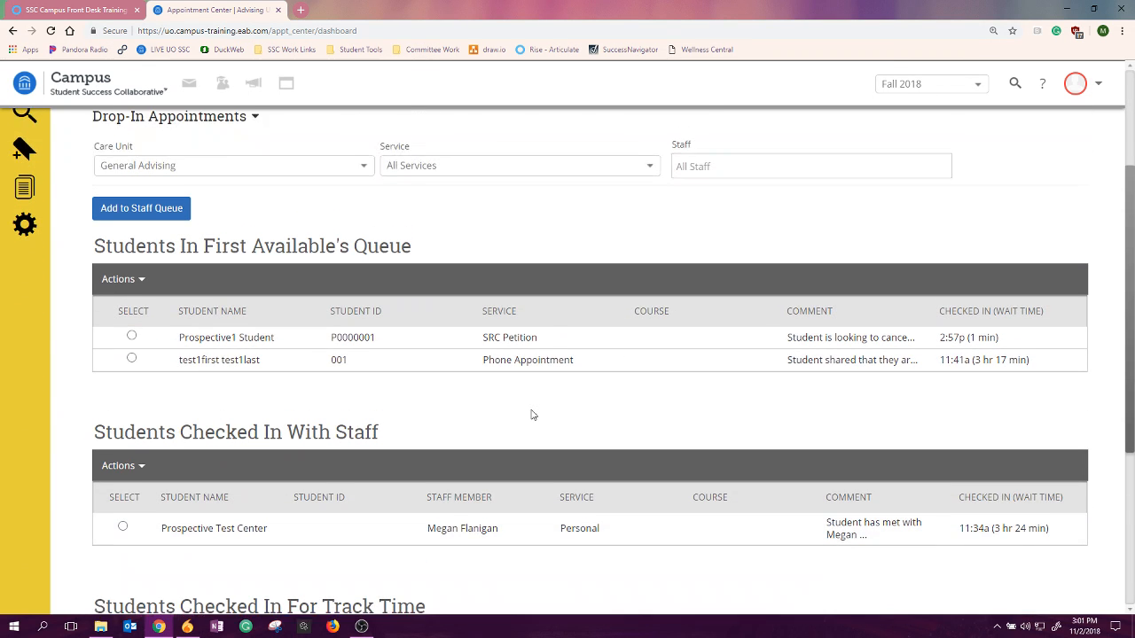